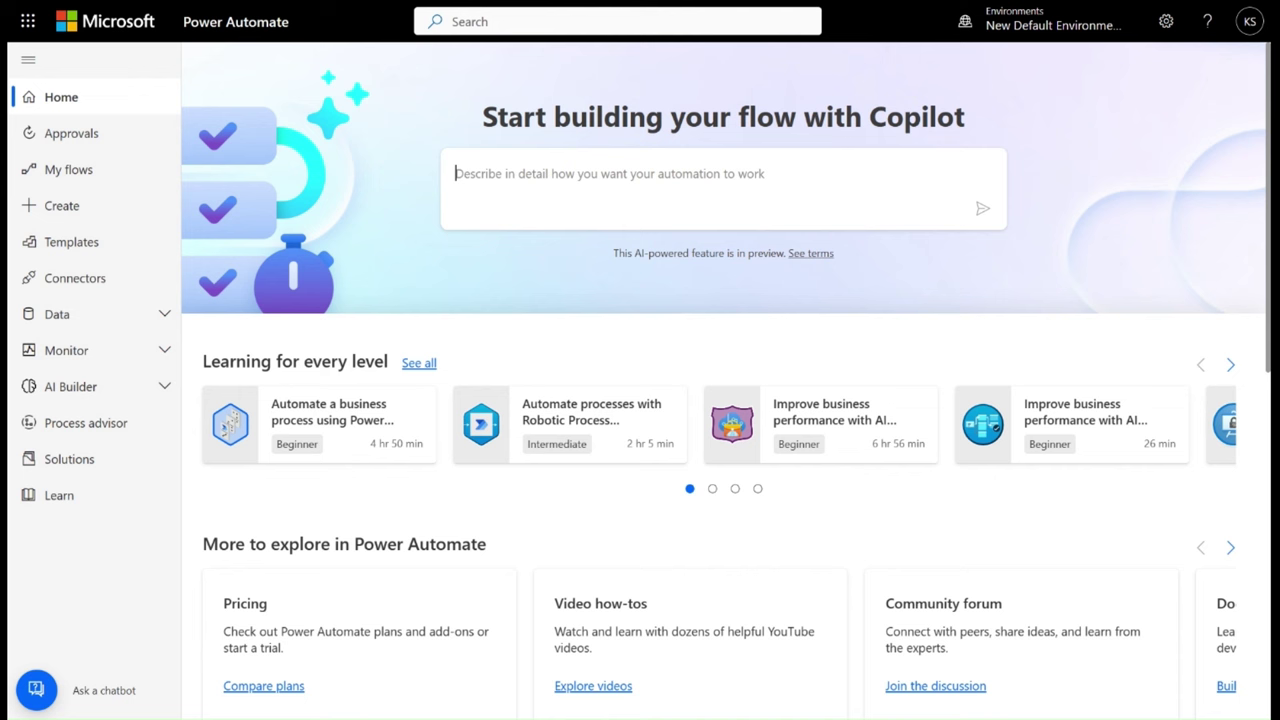
Step: Ask Copilot for a flow that sends congratulations emails to new hires stored in a SharePoint list
type("Send c")
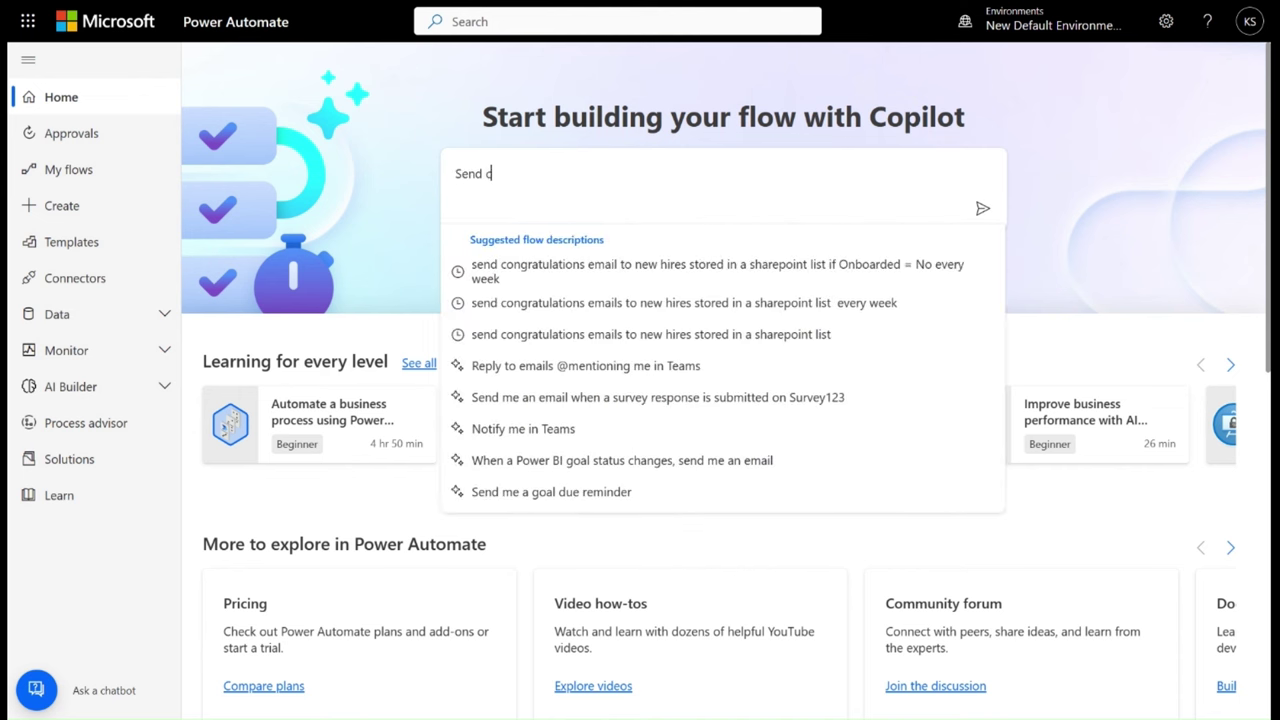
type("ongratulation emai")
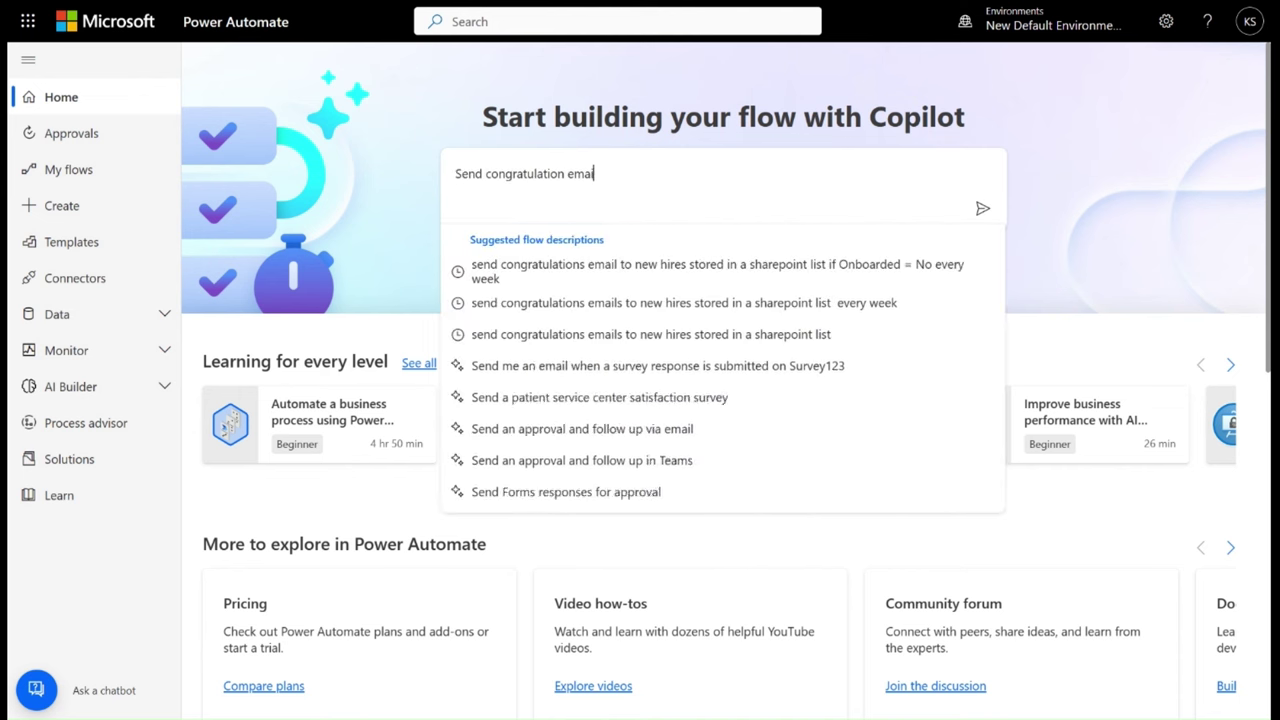
type("ls")
key("BackSpace")
key("BackSpace")
key("BackSpace")
key("BackSpace")
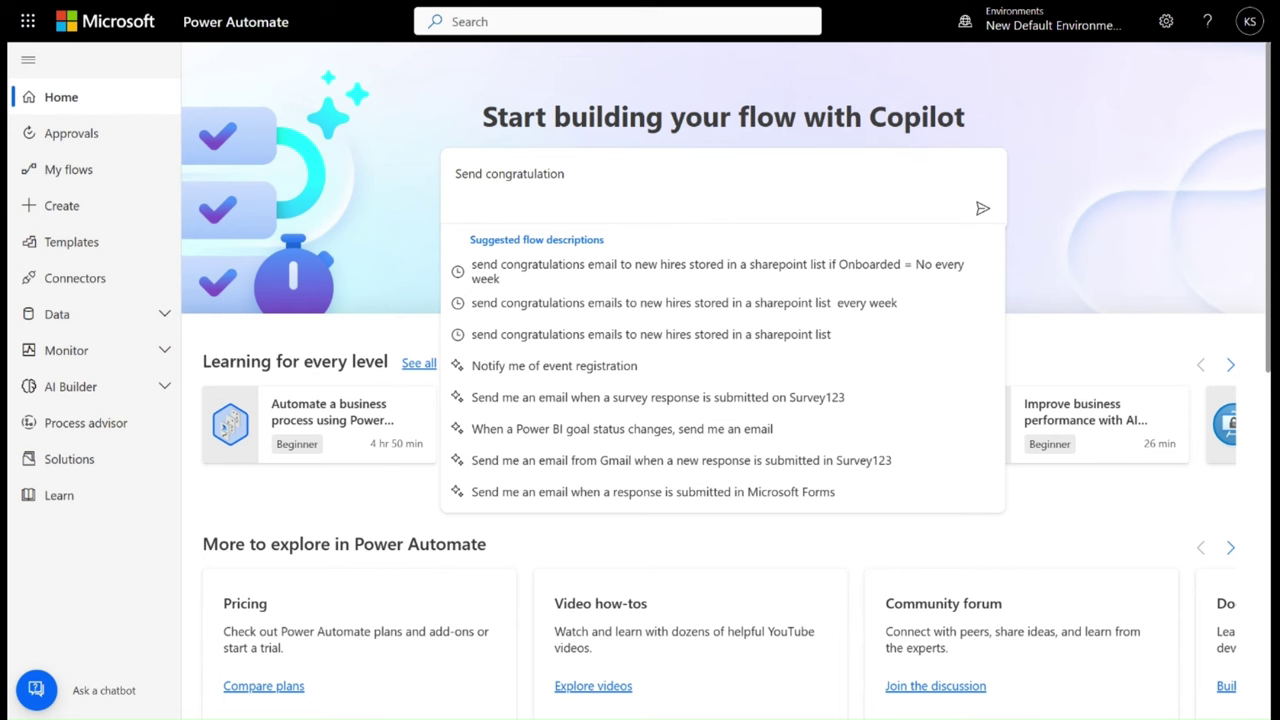
type("s email to new hi")
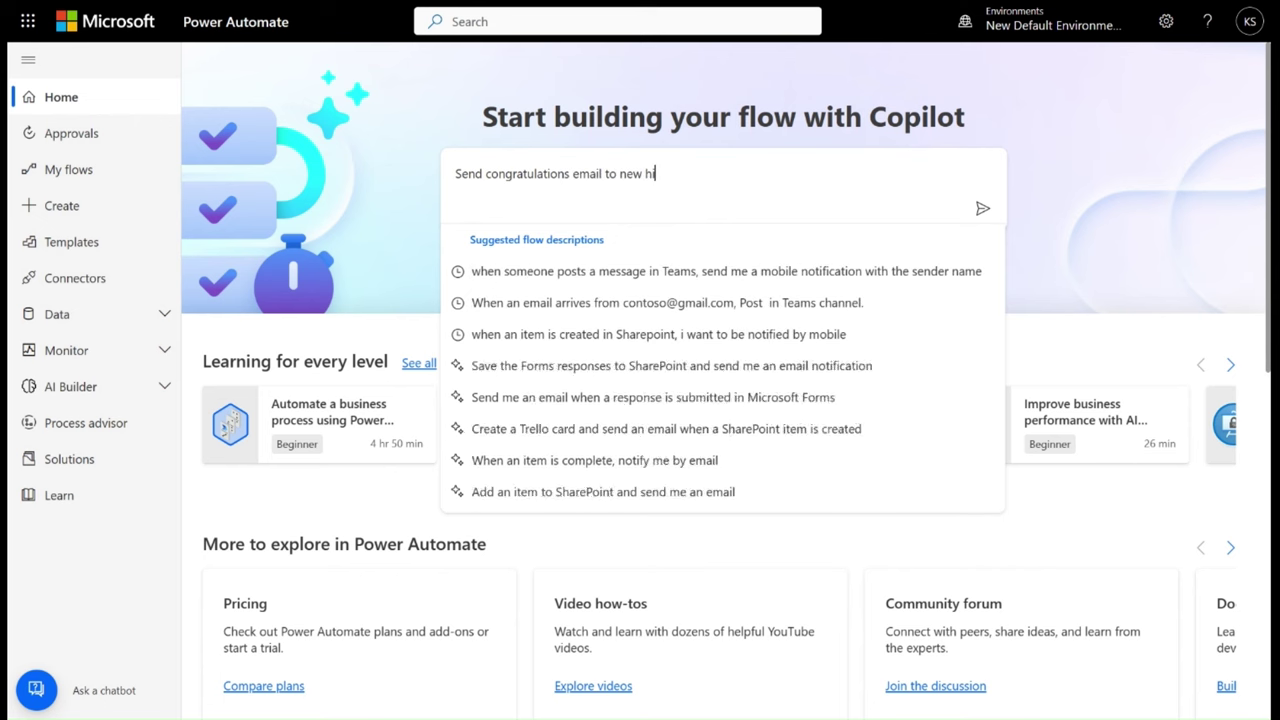
type("res ")
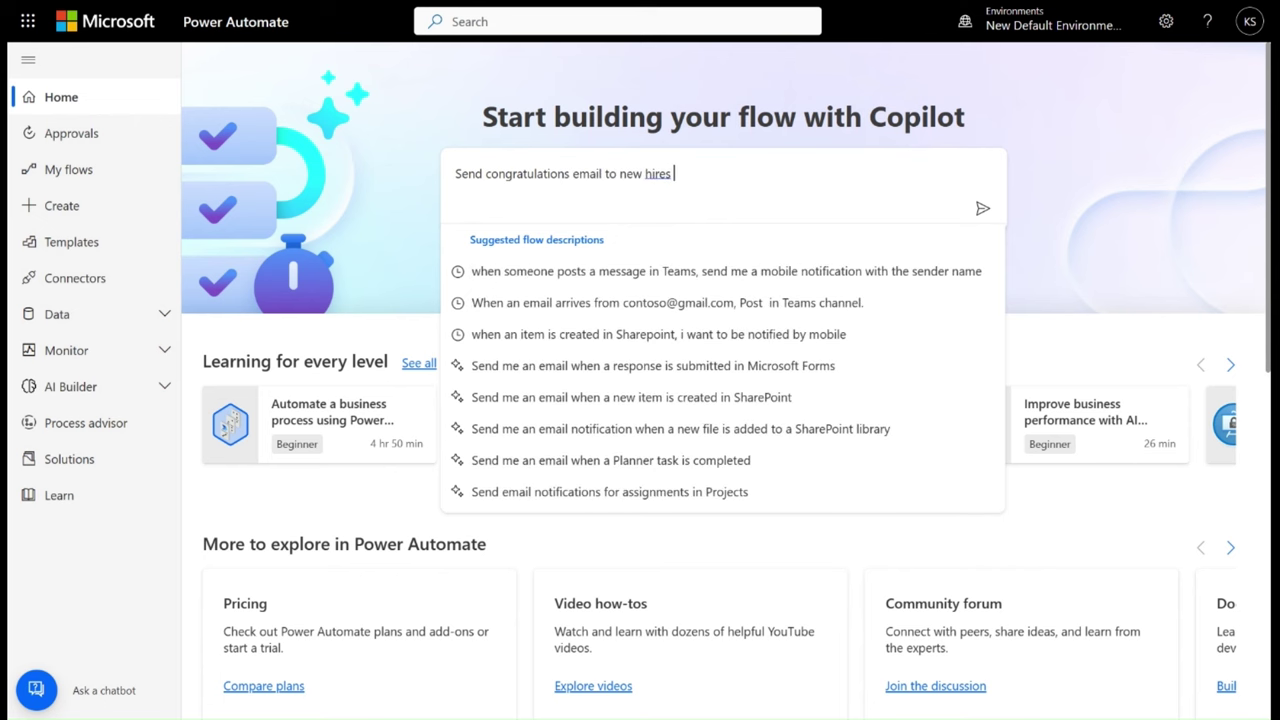
type("stored in a s")
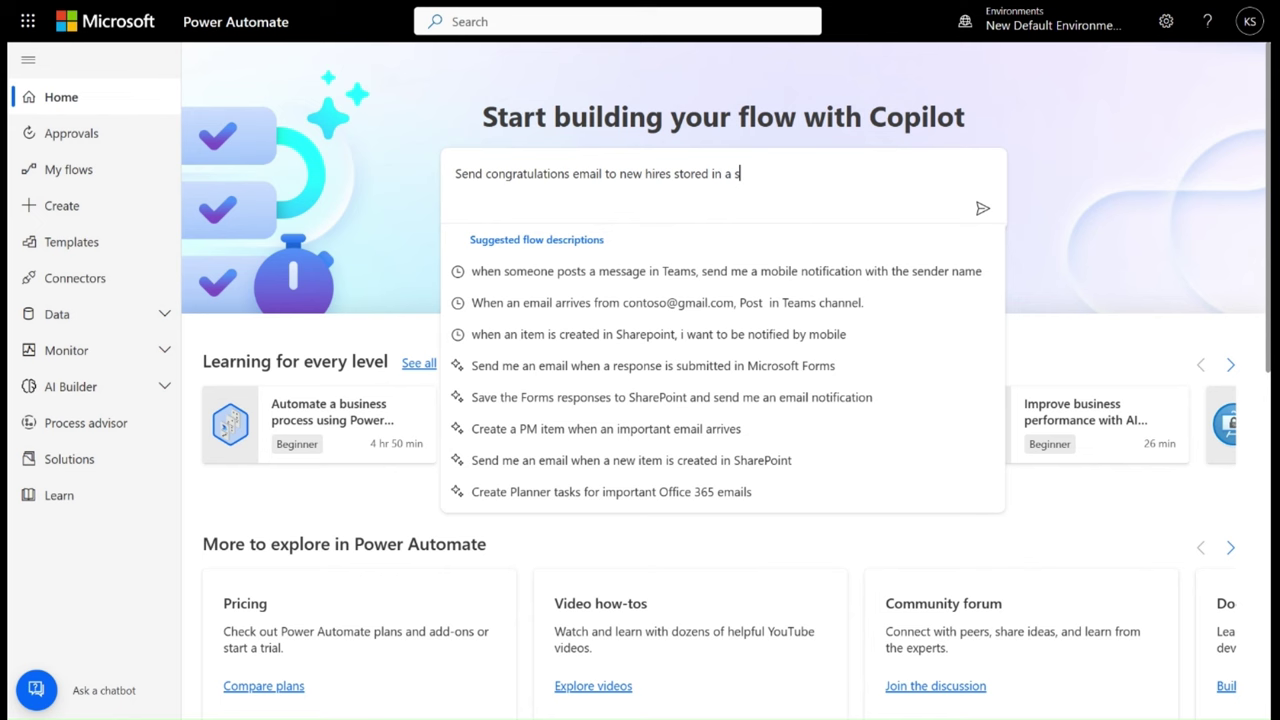
type("harepoint list")
key("Return")
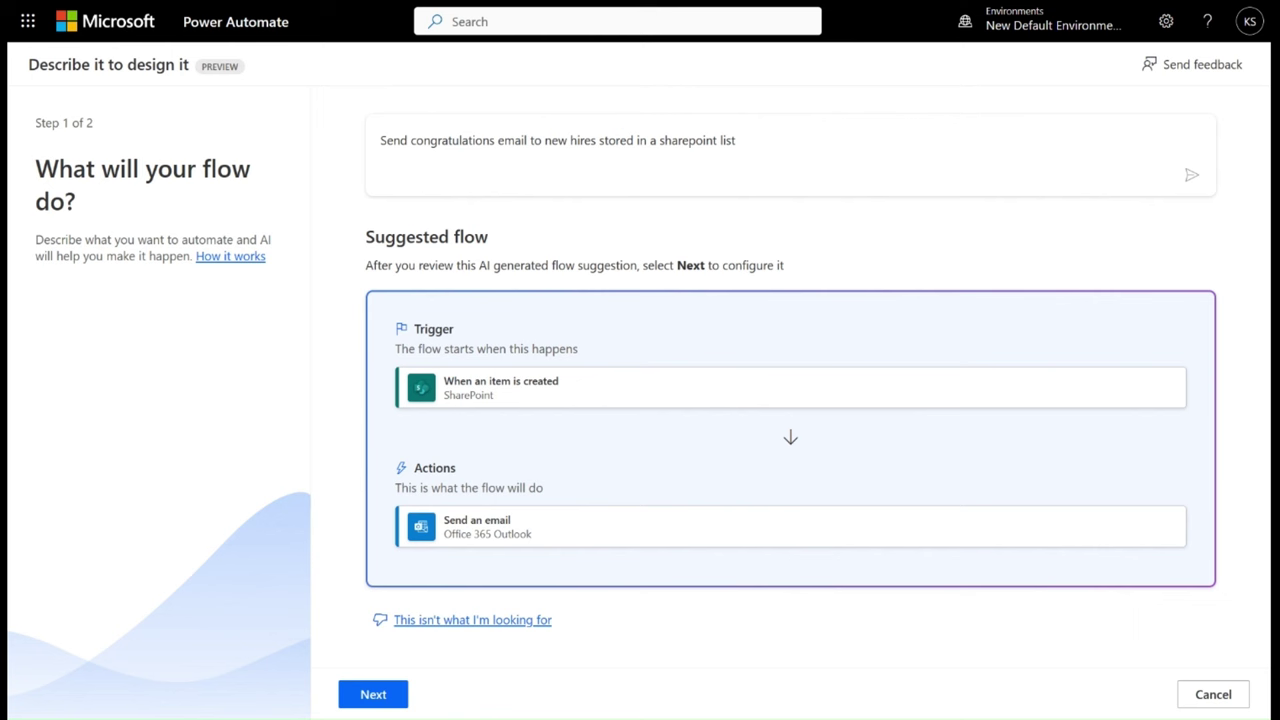
Step: Add 'every week' to the description and review the Recurrence, Get items and Foreach suggestion
type(" eve")
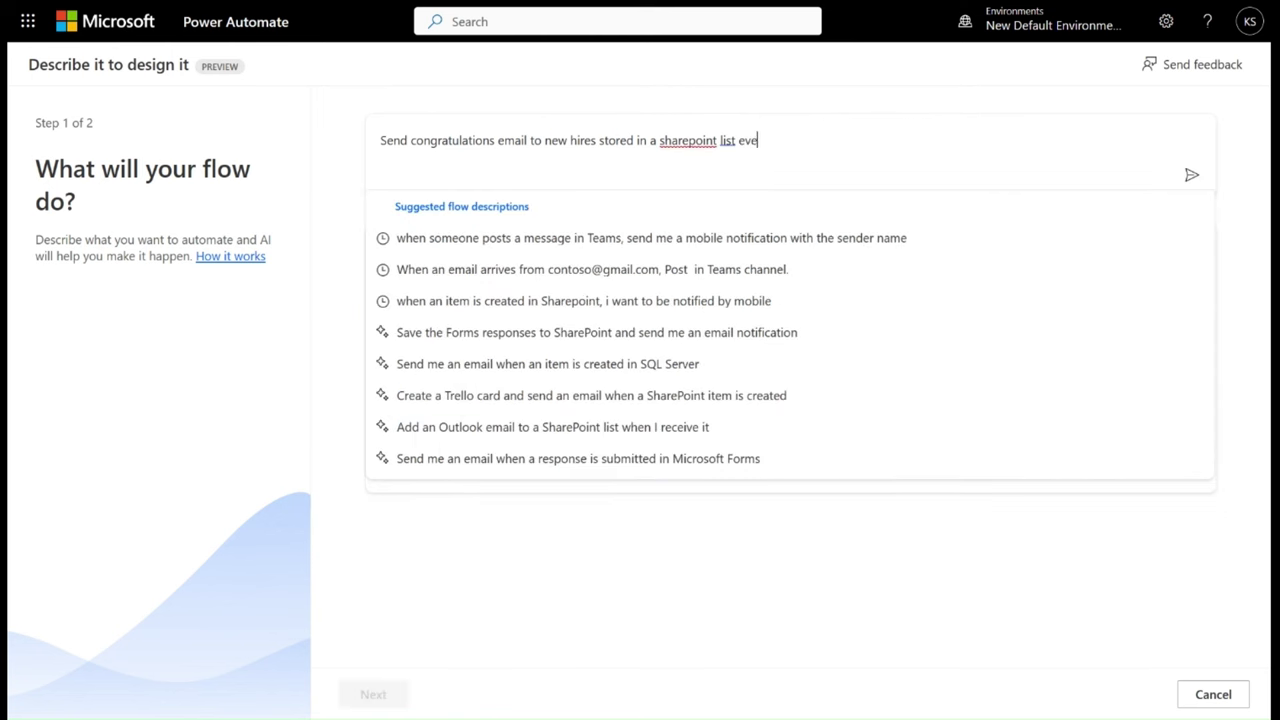
type("ry week")
key("Return")
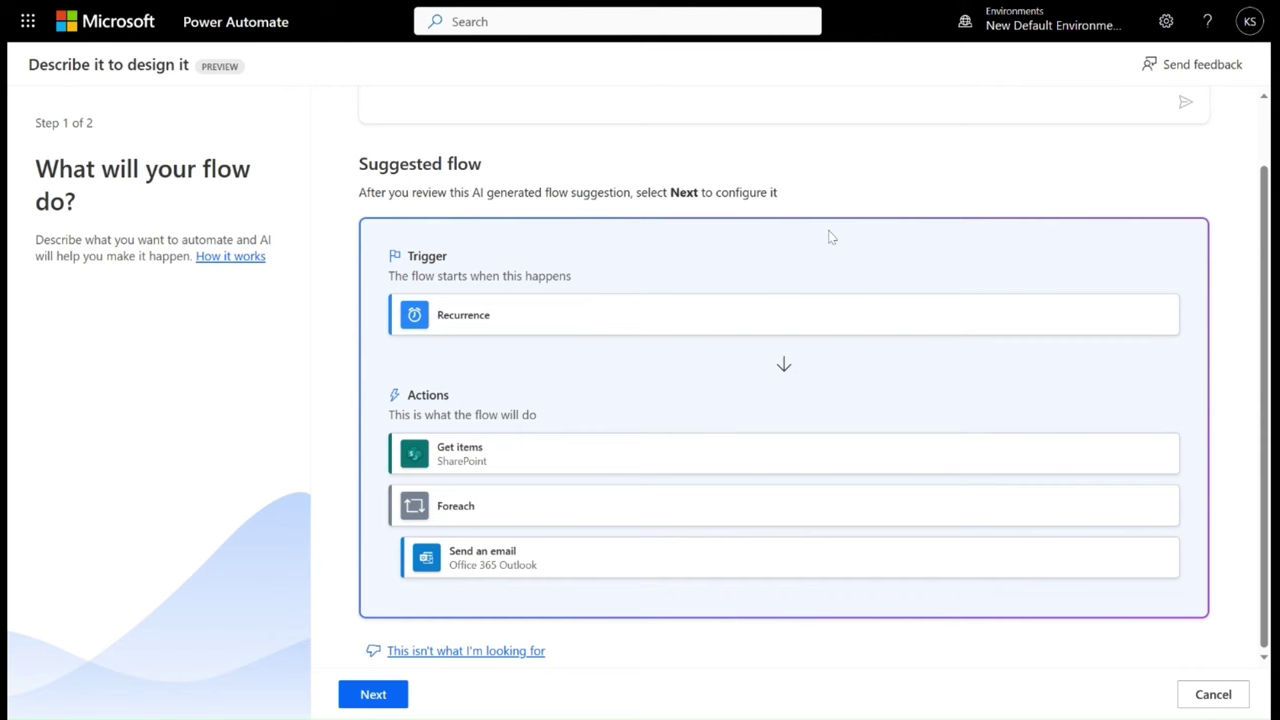
scroll(634, 442, "up", 2)
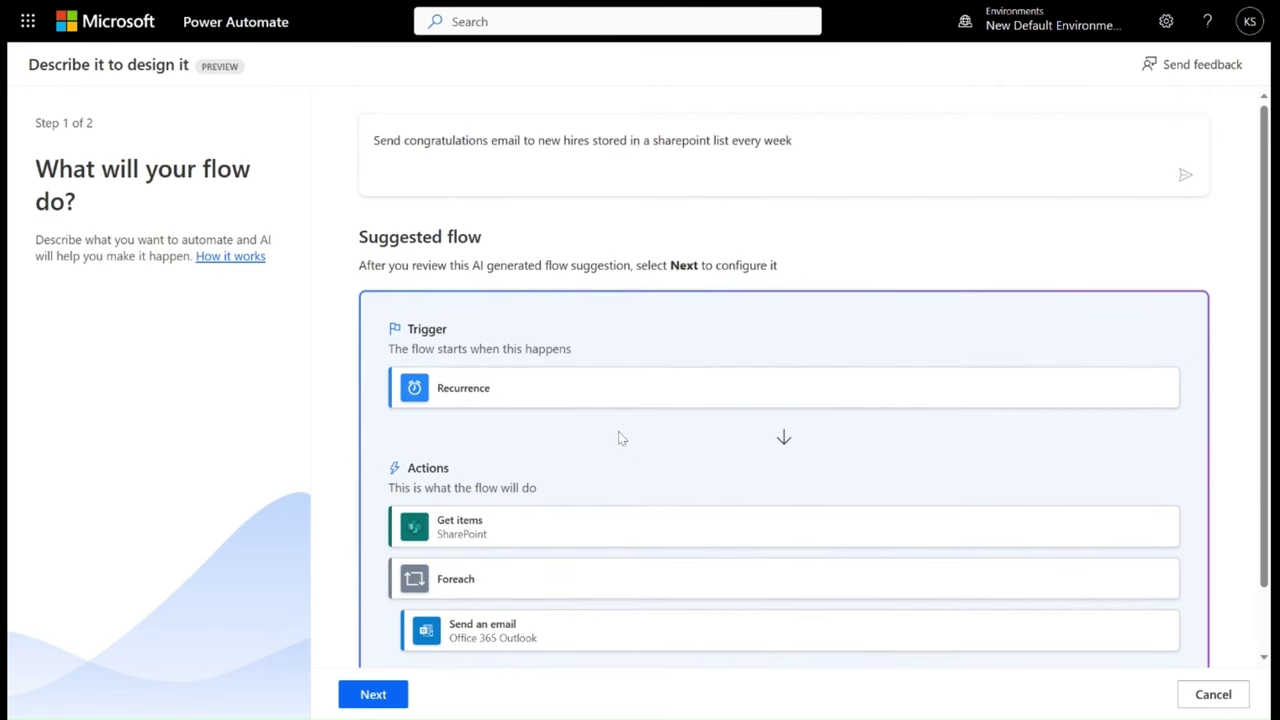
scroll(545, 503, "down", 2)
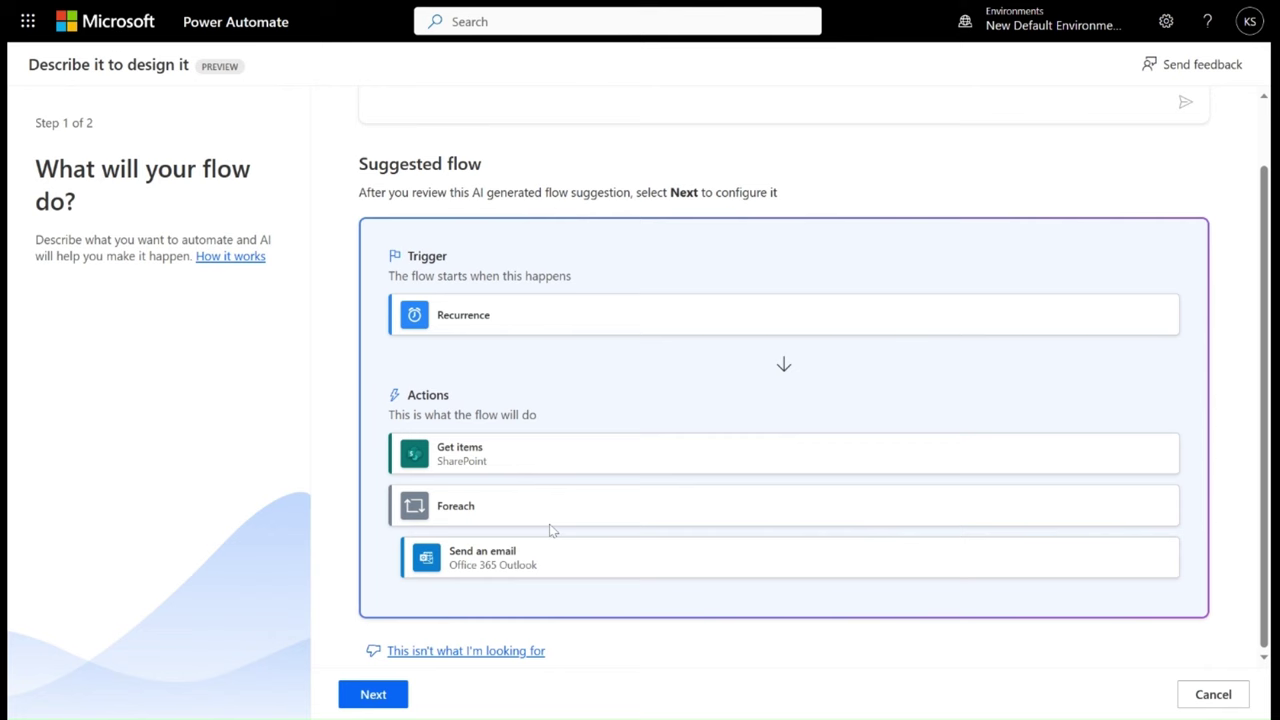
Step: Accept the weekly flow with SharePoint and Outlook connections and open it in the designer
left_click(386, 697)
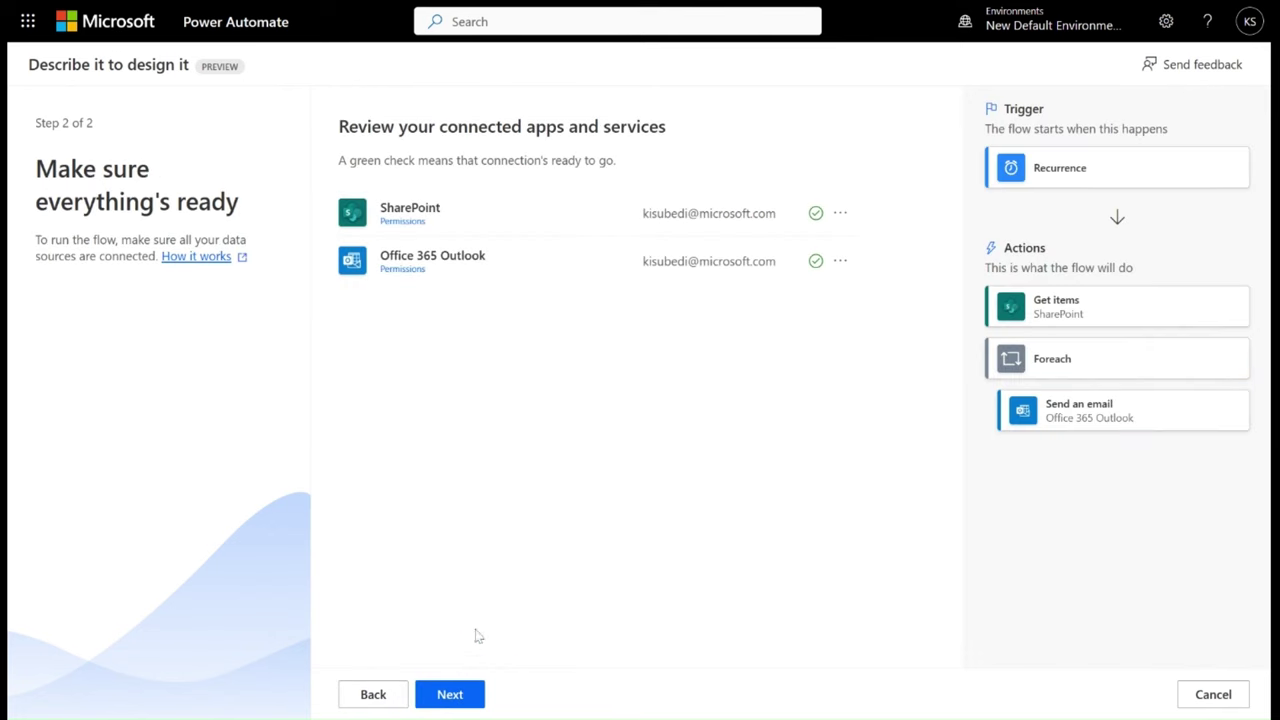
left_click(458, 695)
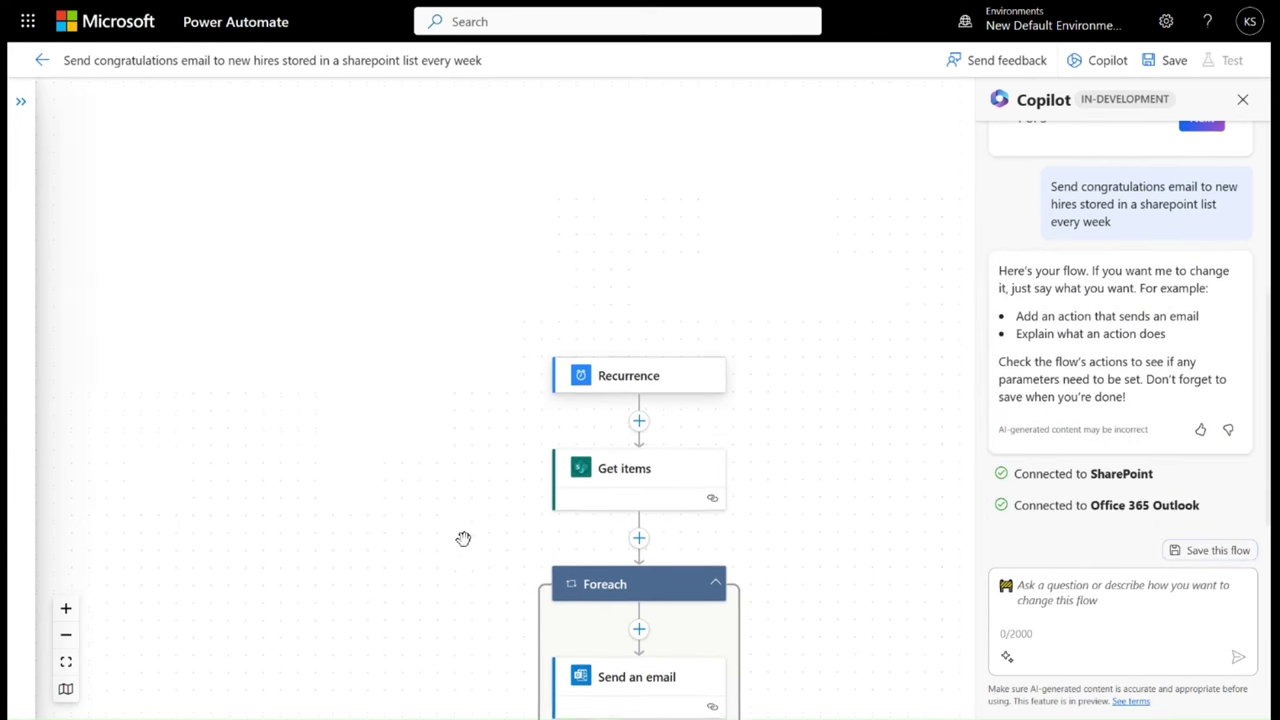
left_click_drag(438, 567, 424, 446)
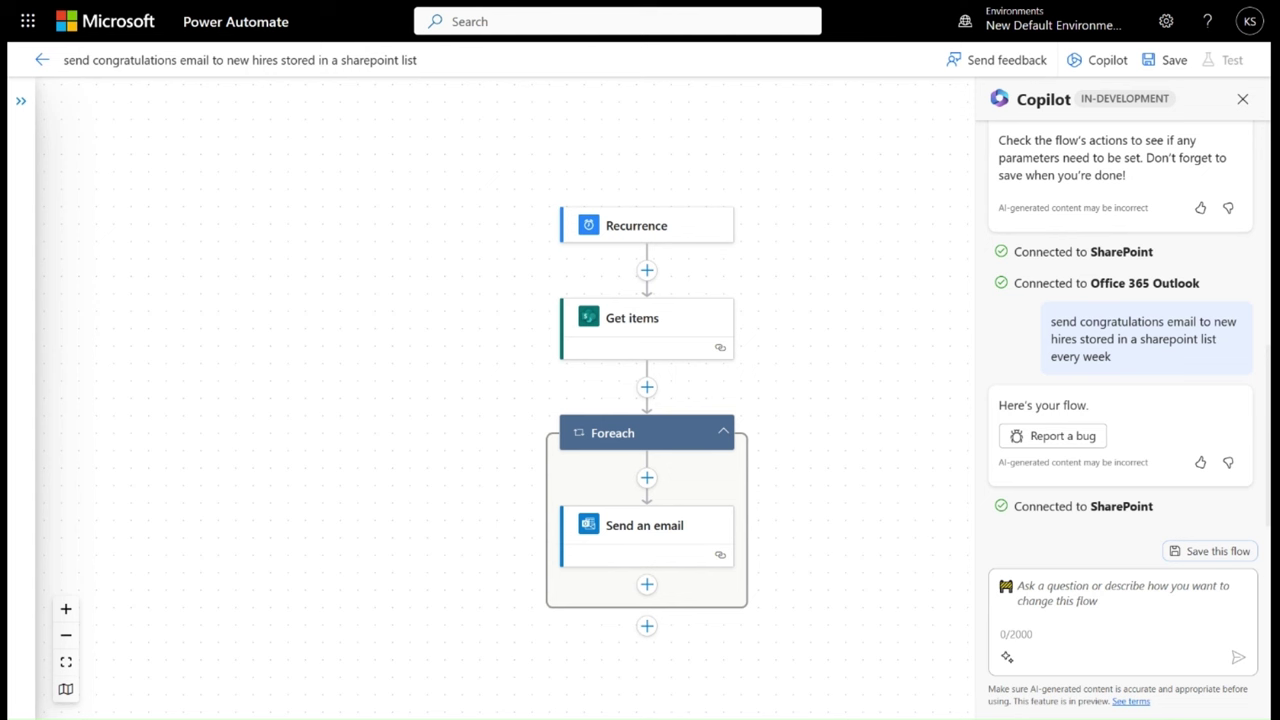
Step: Ask Copilot to add a get-manager action after the trigger and CC the manager on the email
type("add action to get my manager right after the trigger and CC him on the email message")
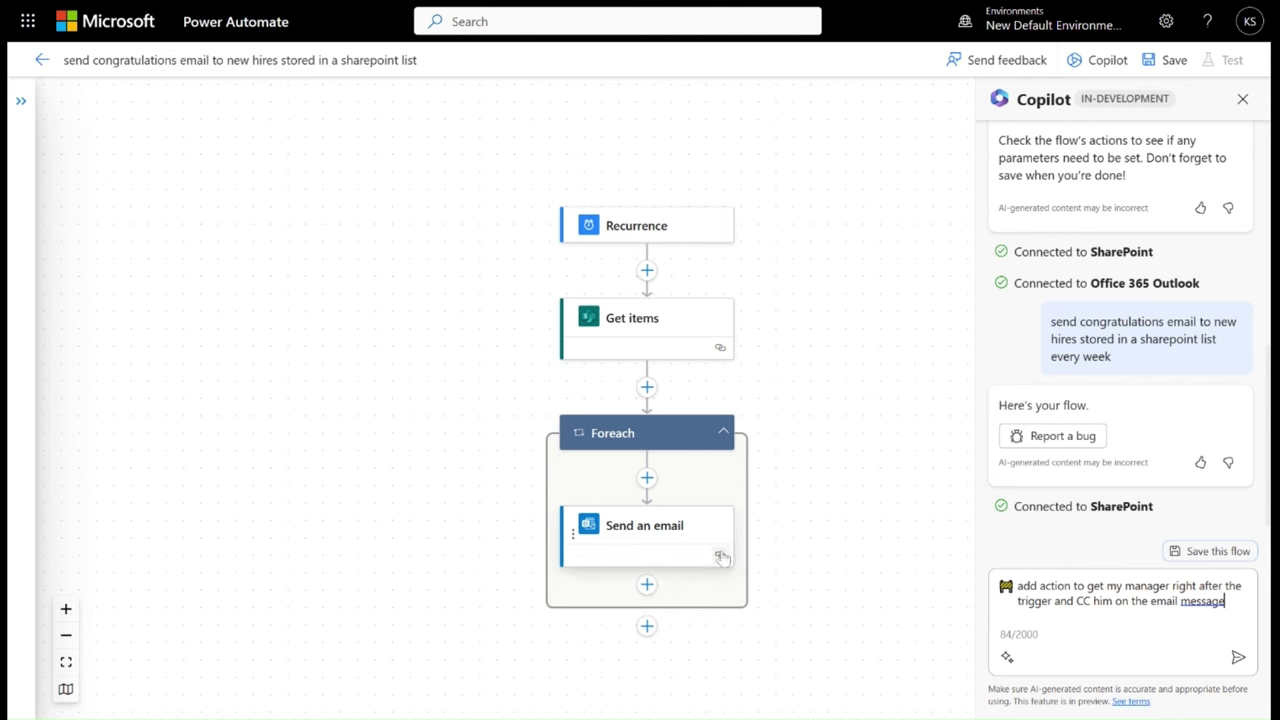
left_click(1237, 659)
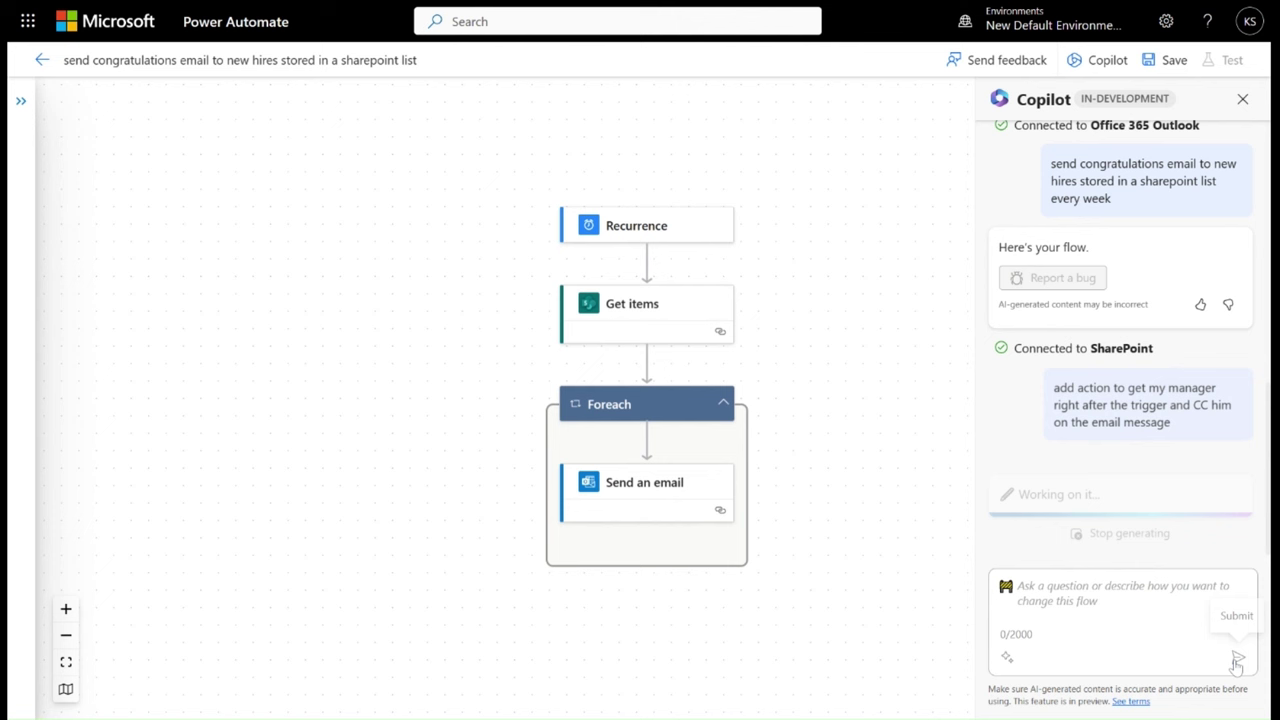
left_click_drag(820, 582, 823, 483)
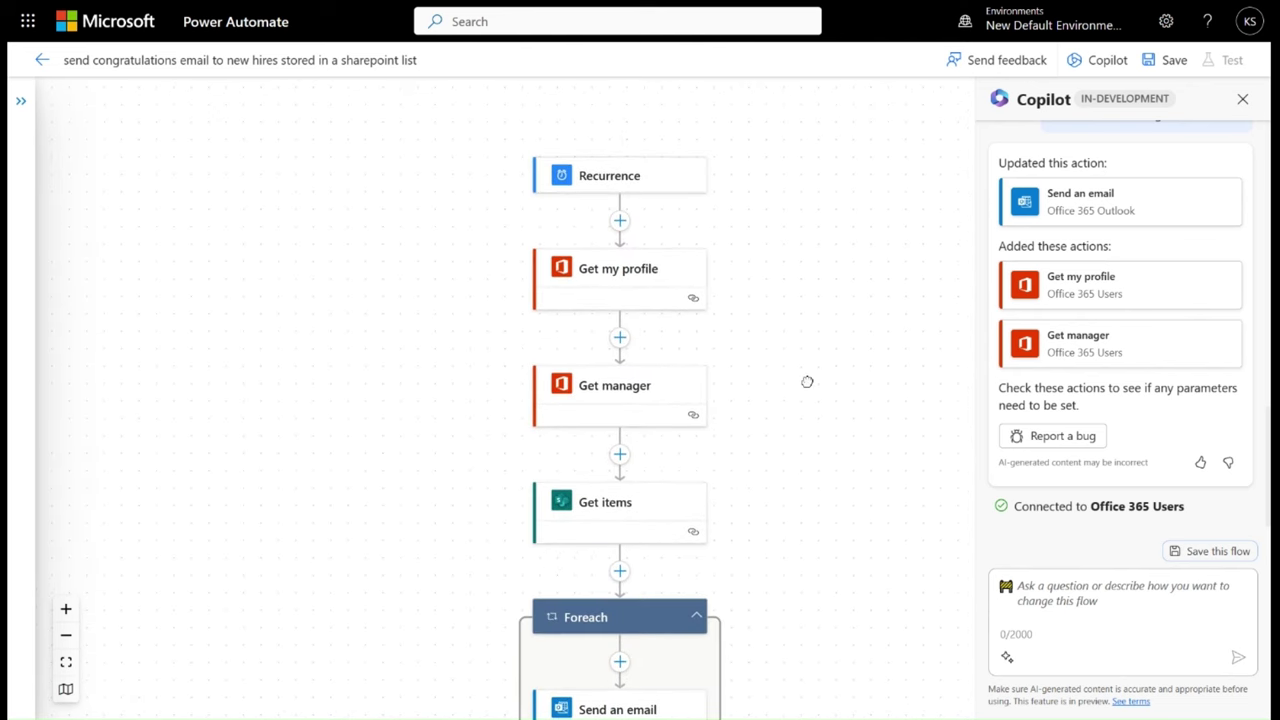
mouse_move(620, 280)
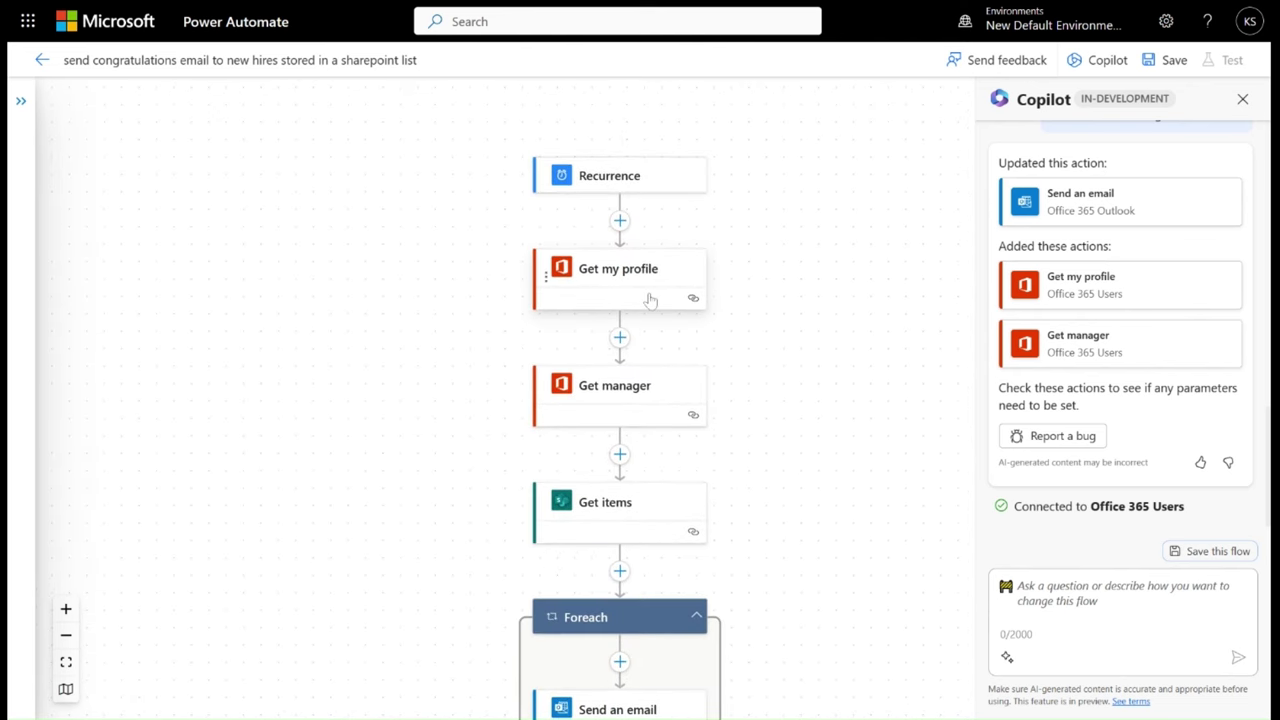
Step: Review the new Get my profile and Get manager cards and inspect Send an email's manager CC
left_click_drag(805, 446, 800, 394)
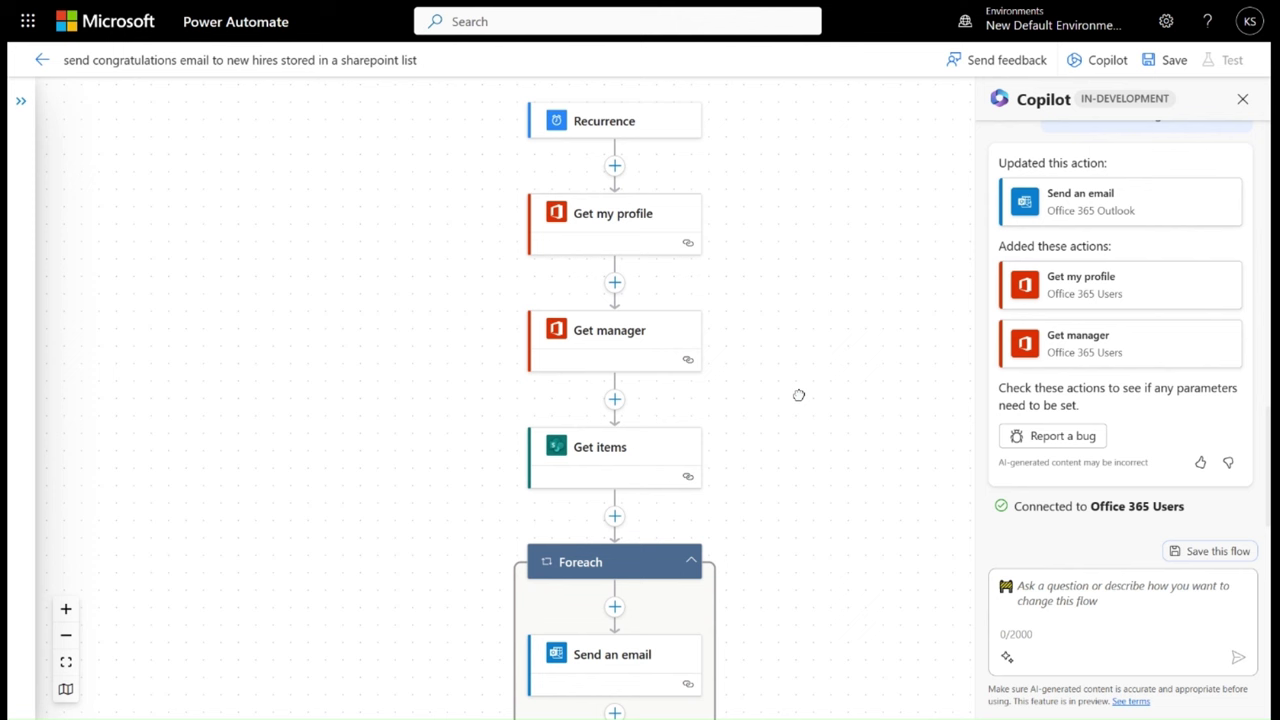
scroll(774, 389, "down", 1)
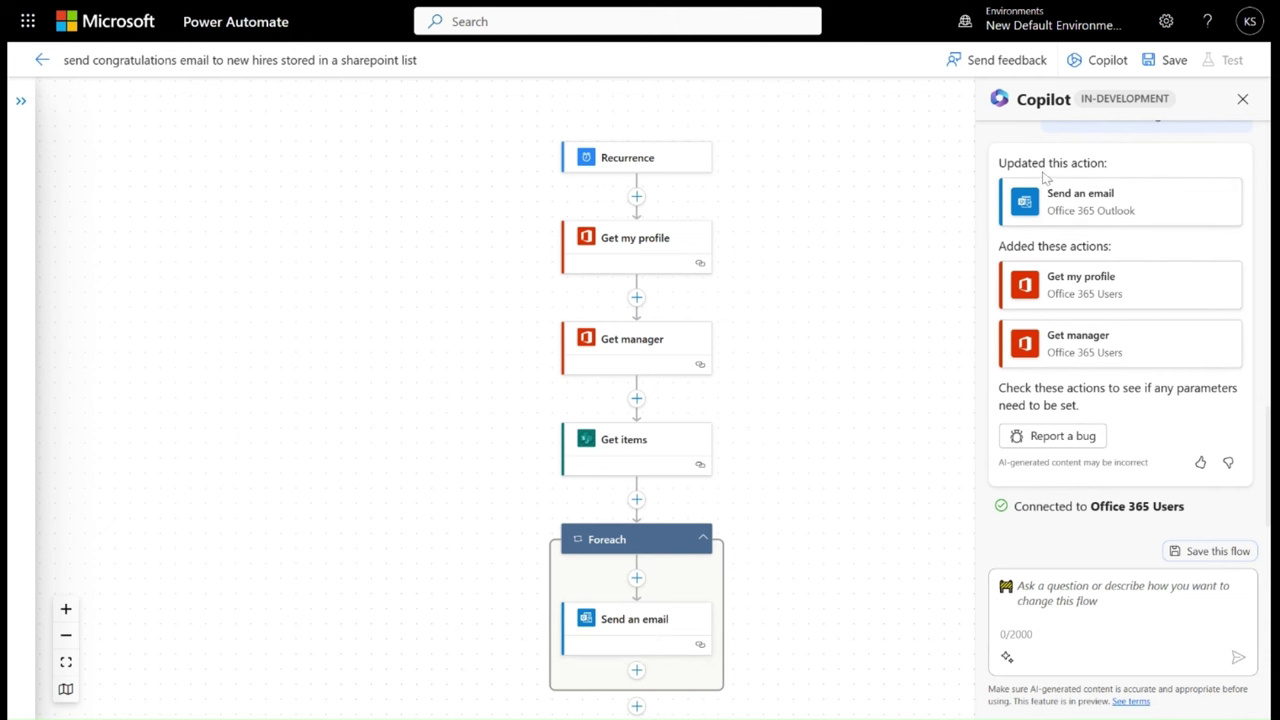
left_click(1086, 207)
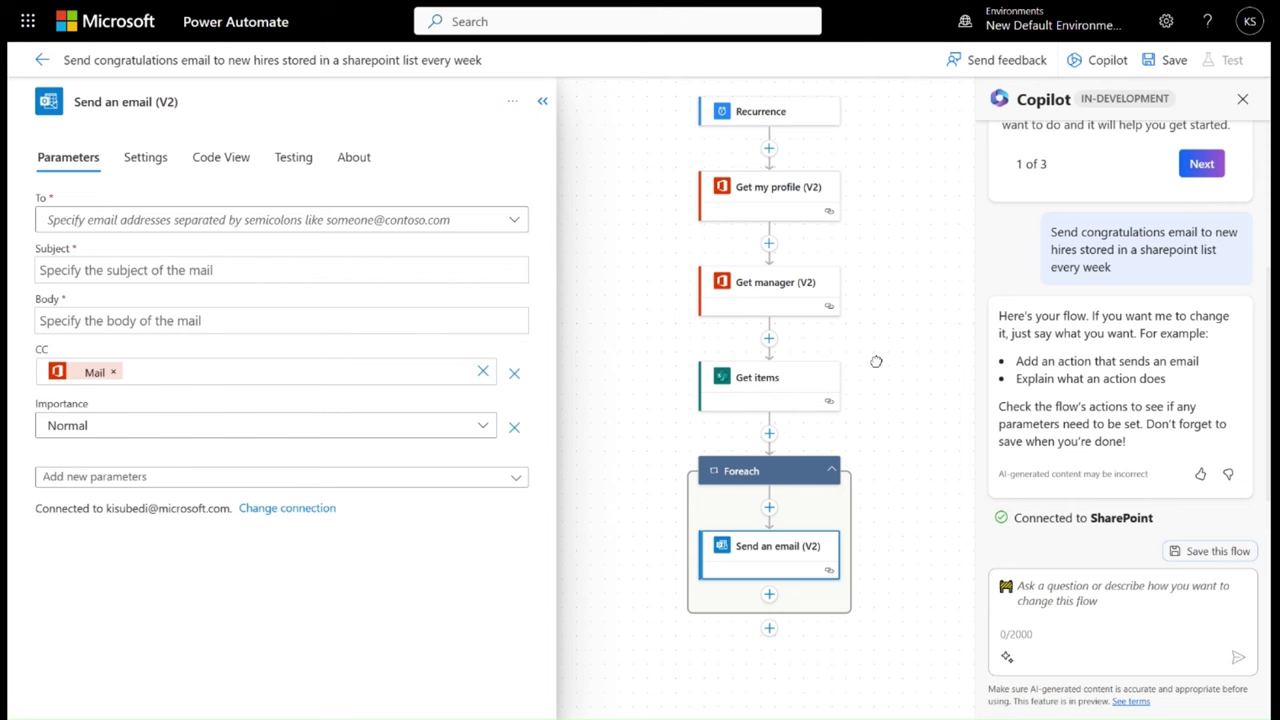
Step: Have Copilot write a long emoji-filled Contoso welcome body, then inspect the new email step
left_click_drag(876, 361, 851, 356)
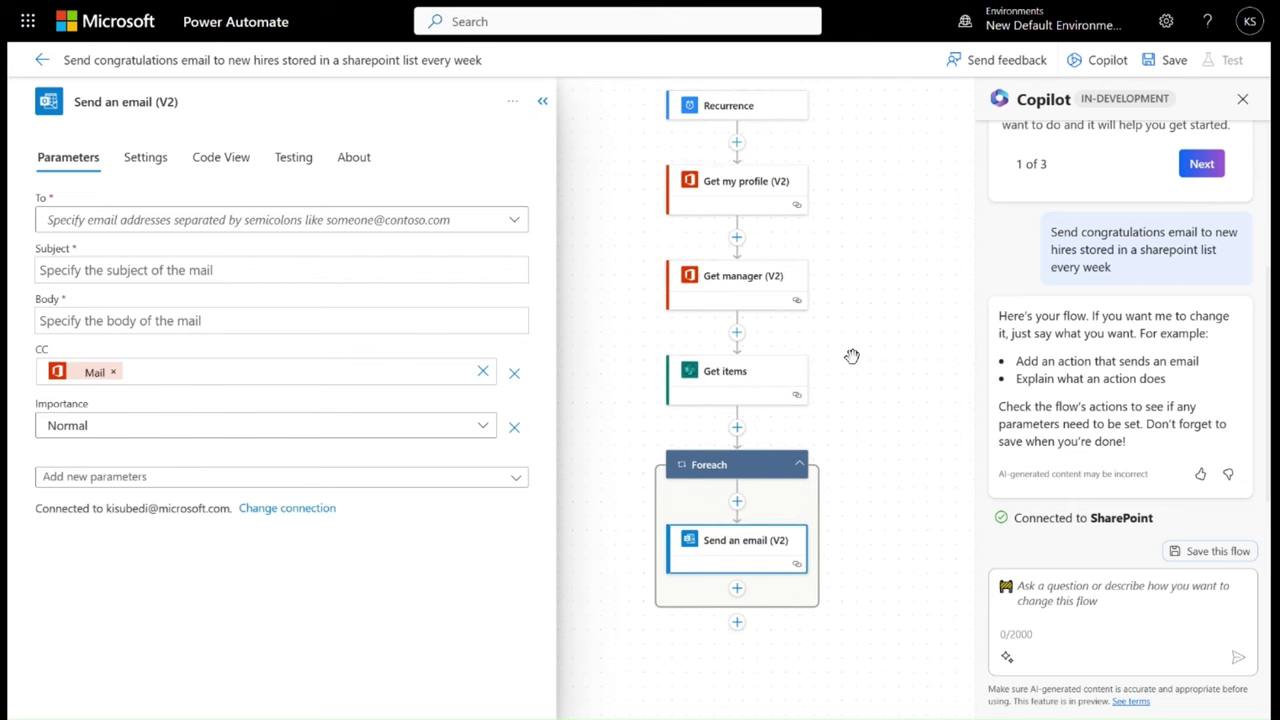
type("Update the body of the mail with long text welcoming them to Contoso. Use Emojis and a lighthearted tone.")
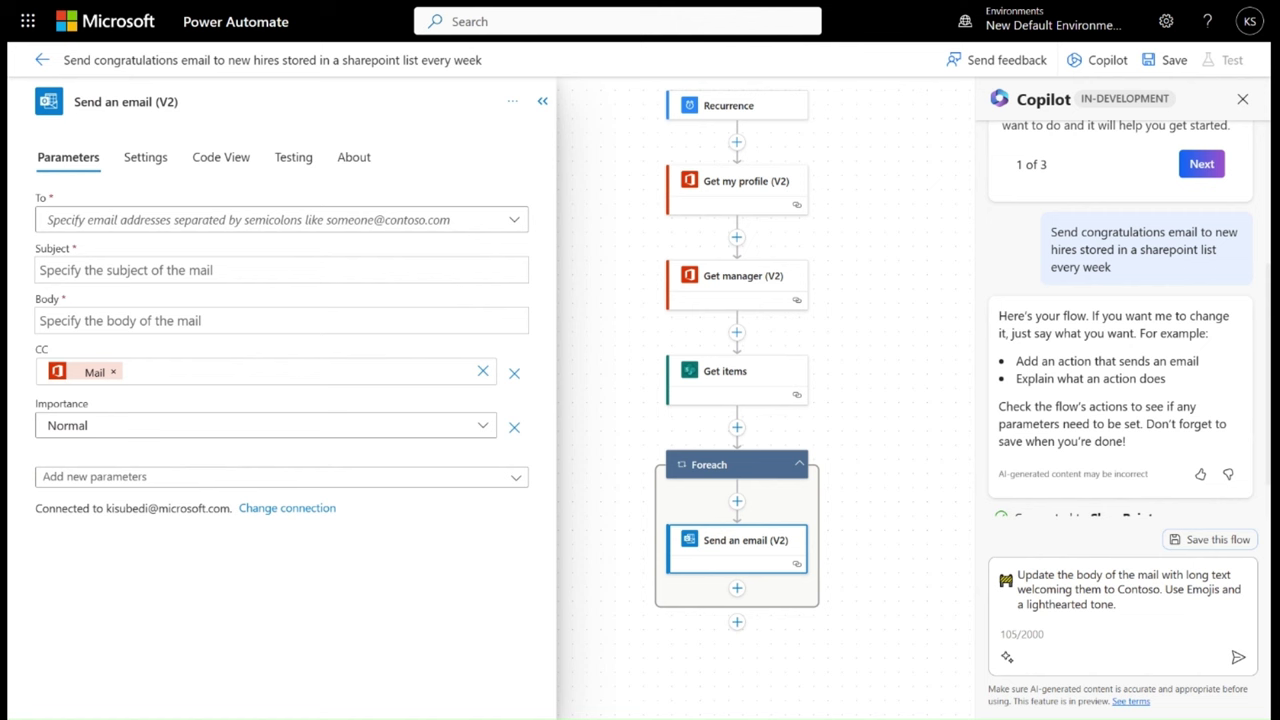
left_click(1238, 658)
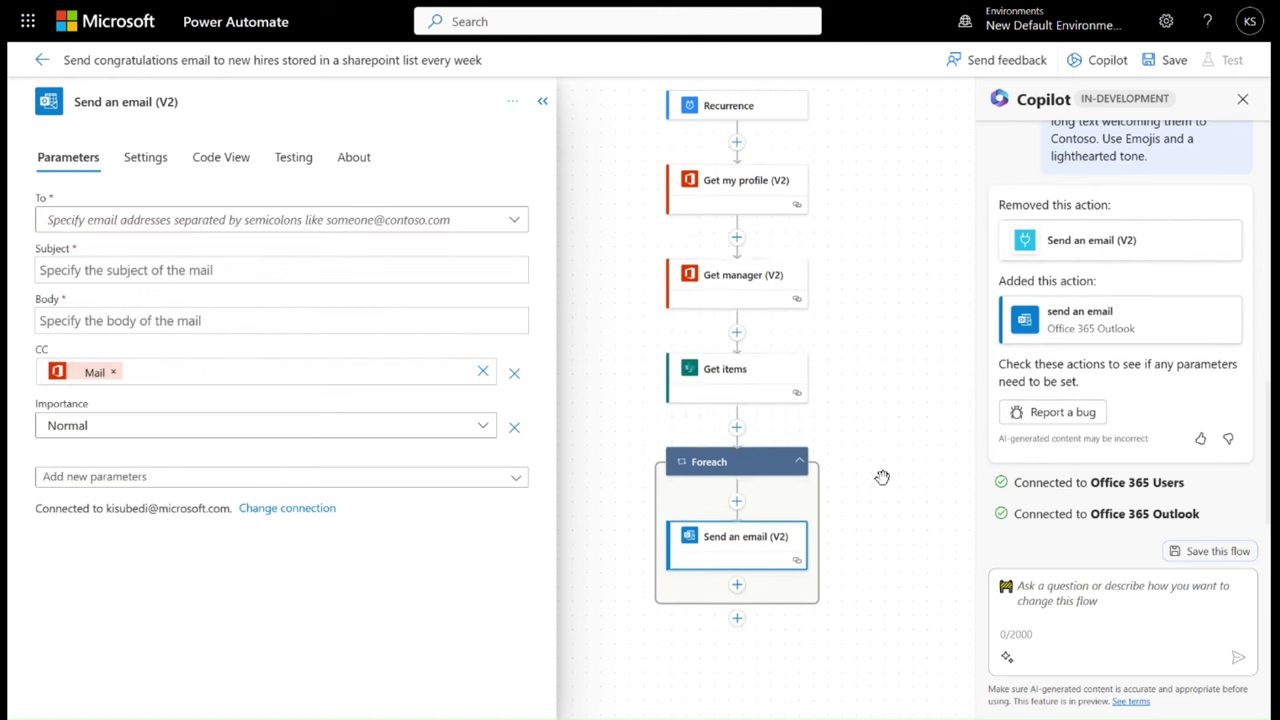
left_click(882, 477)
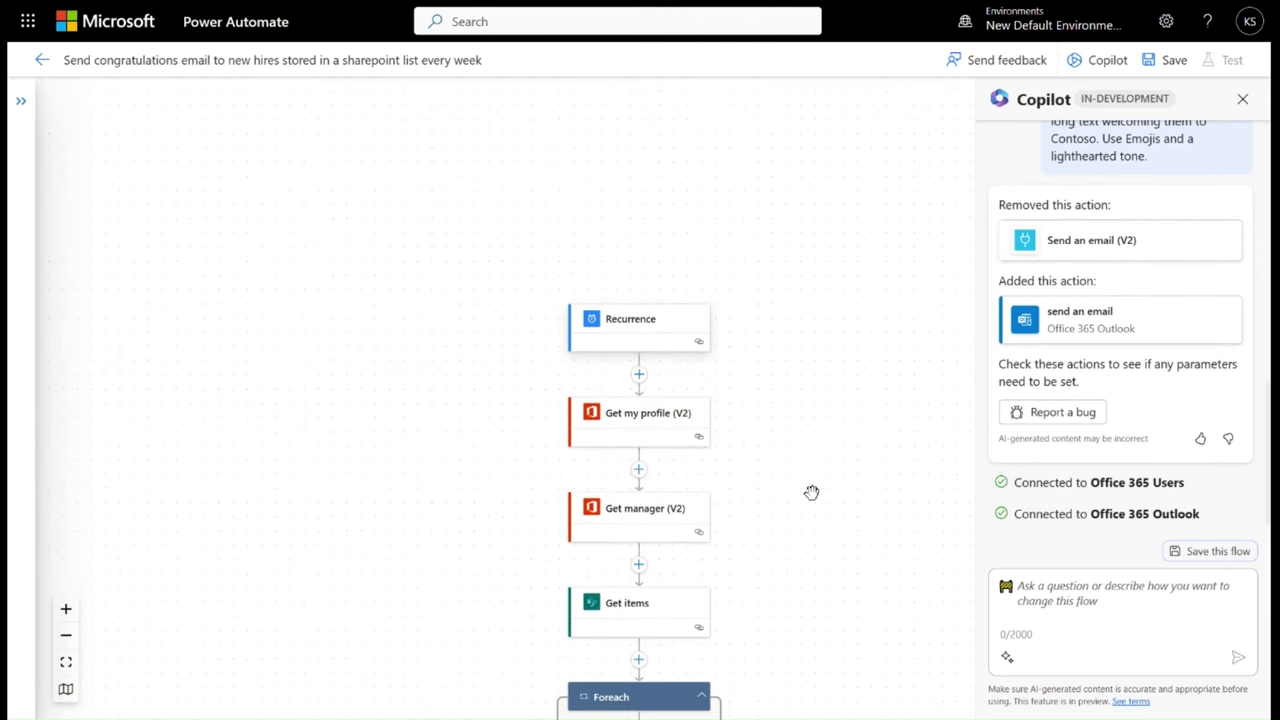
scroll(811, 492, "down", 3)
left_click(658, 511)
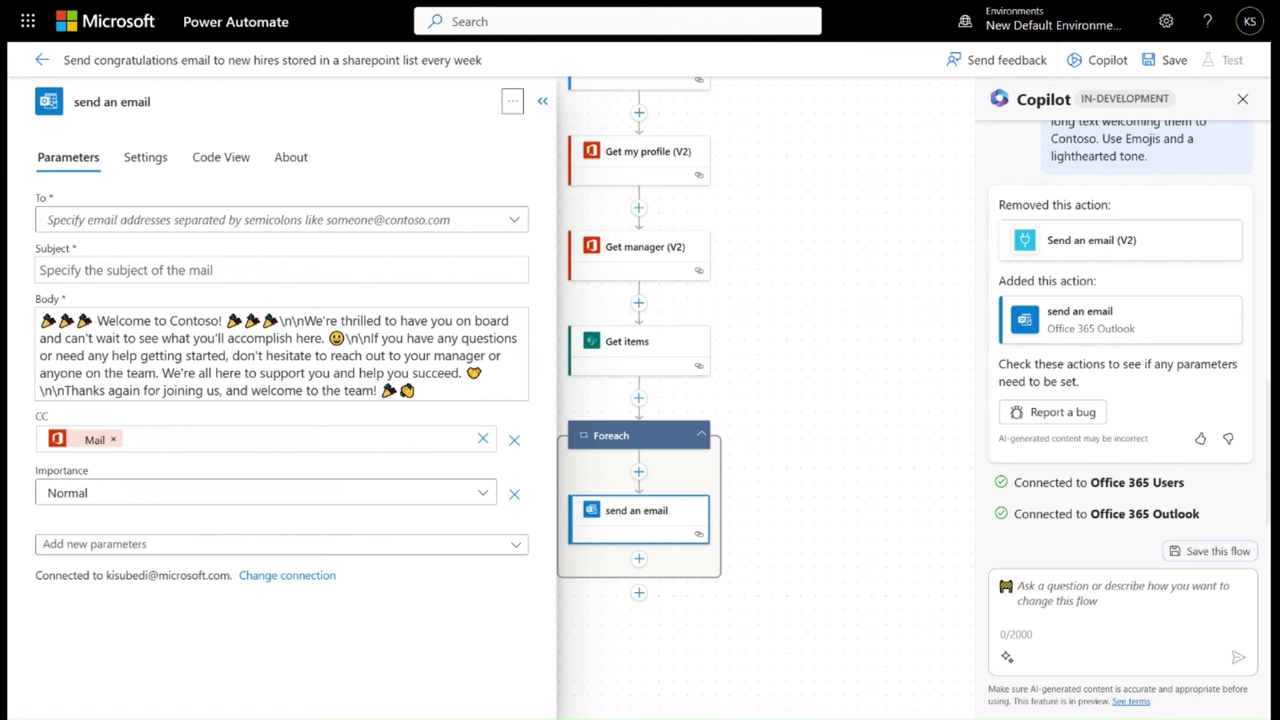
scroll(783, 368, "down", 2)
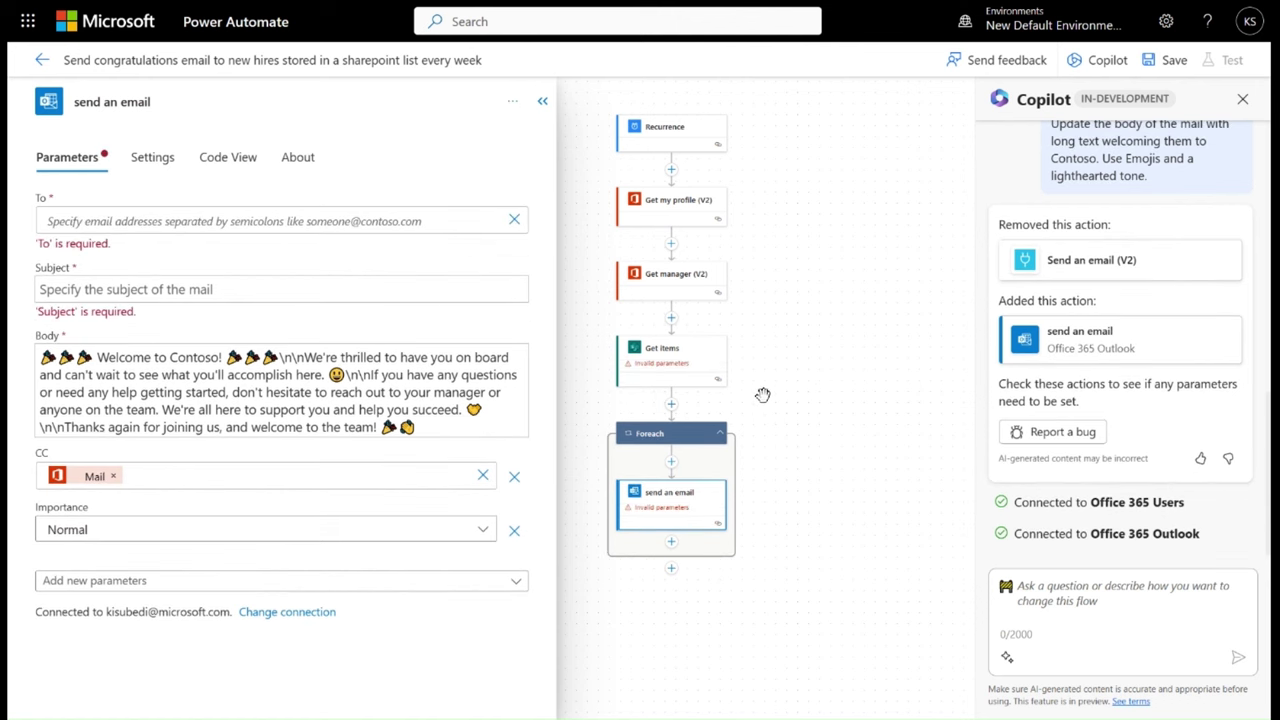
Step: Point Get items at the testing team site and its New Hires list
left_click(680, 371)
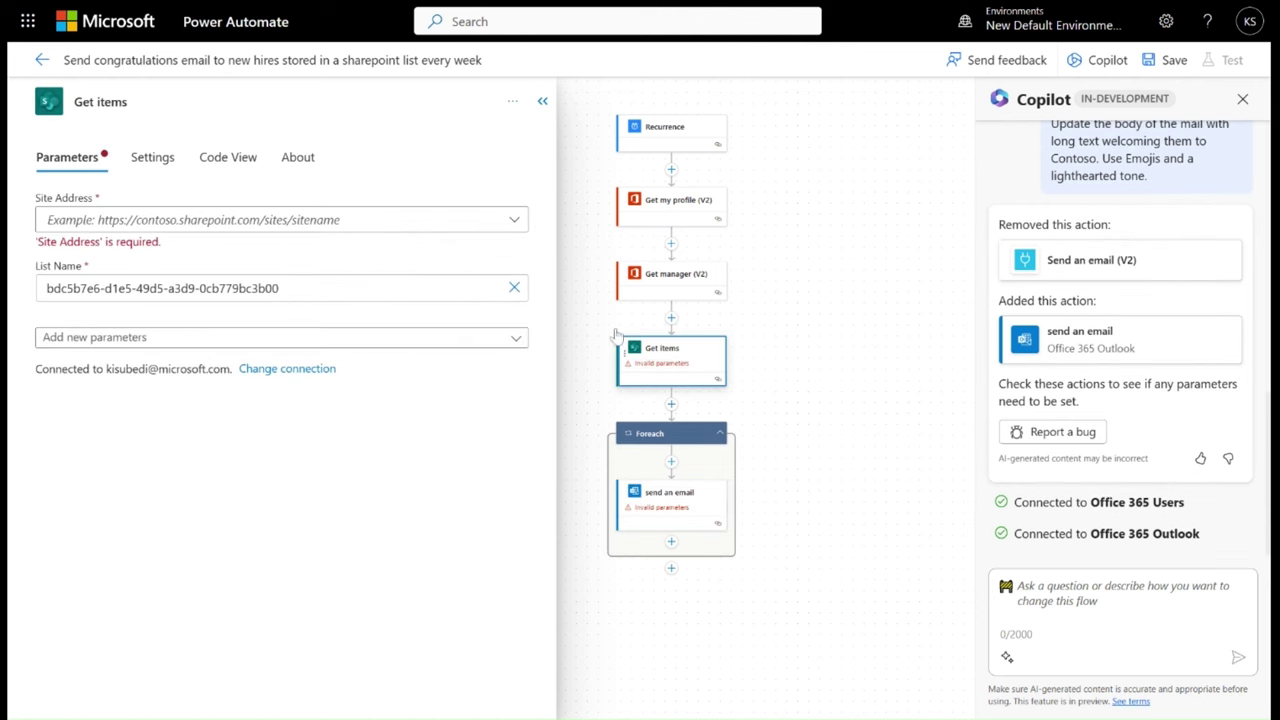
left_click(380, 220)
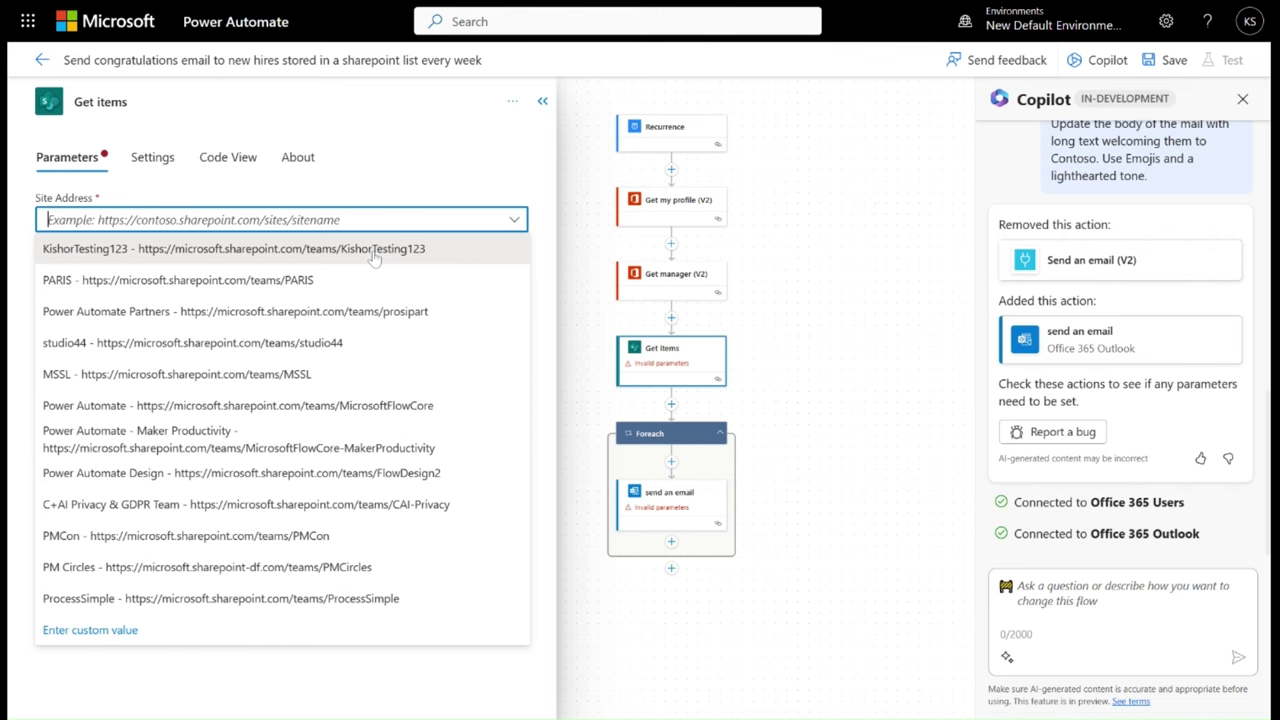
left_click(386, 252)
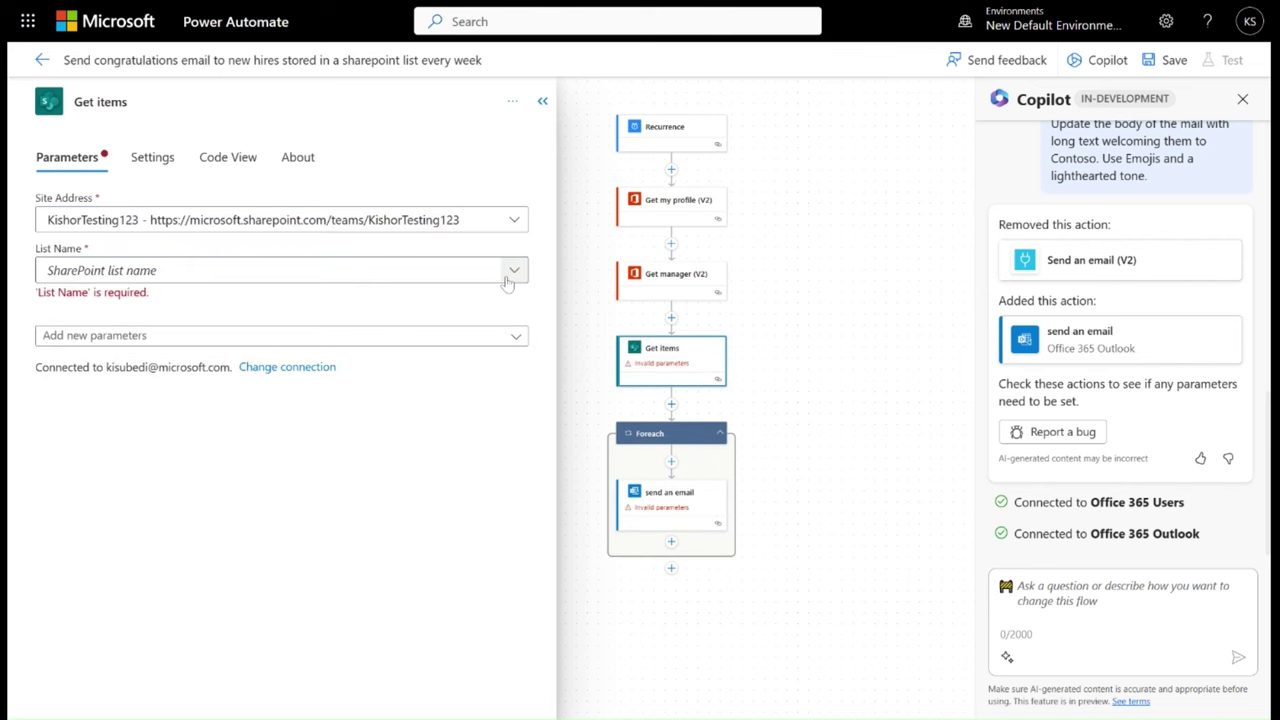
left_click(507, 283)
left_click(206, 360)
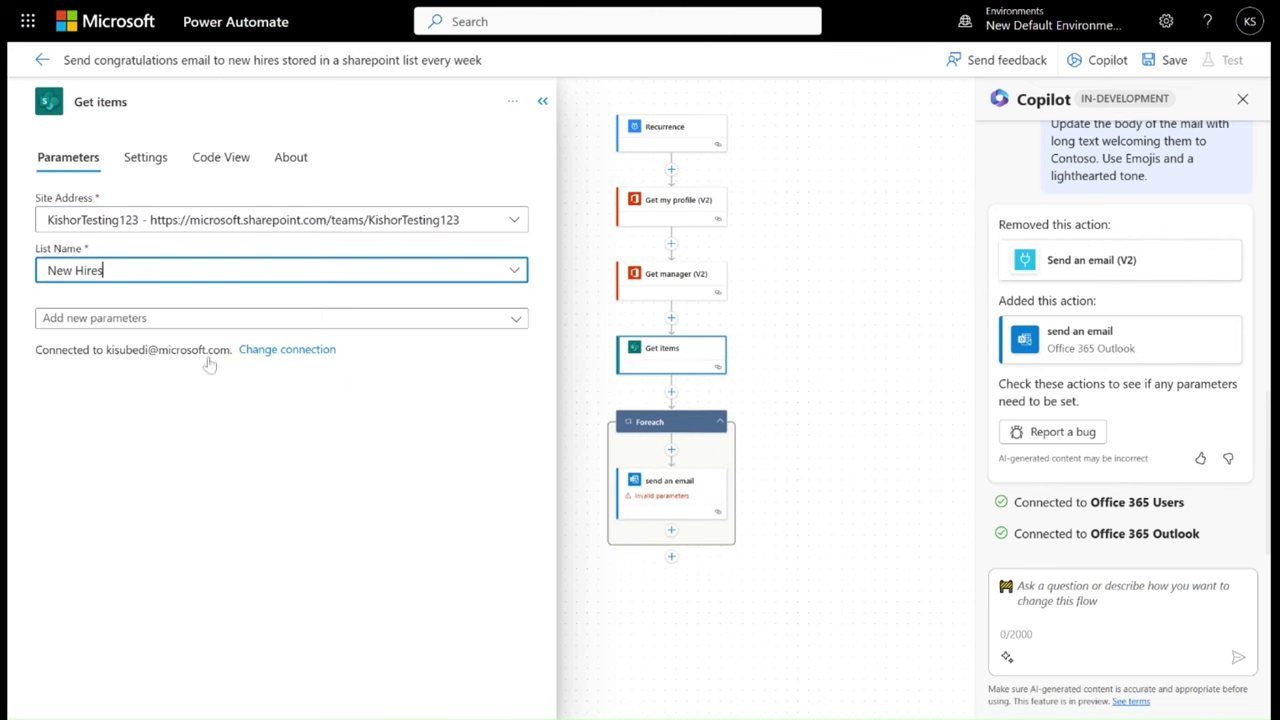
left_click(291, 448)
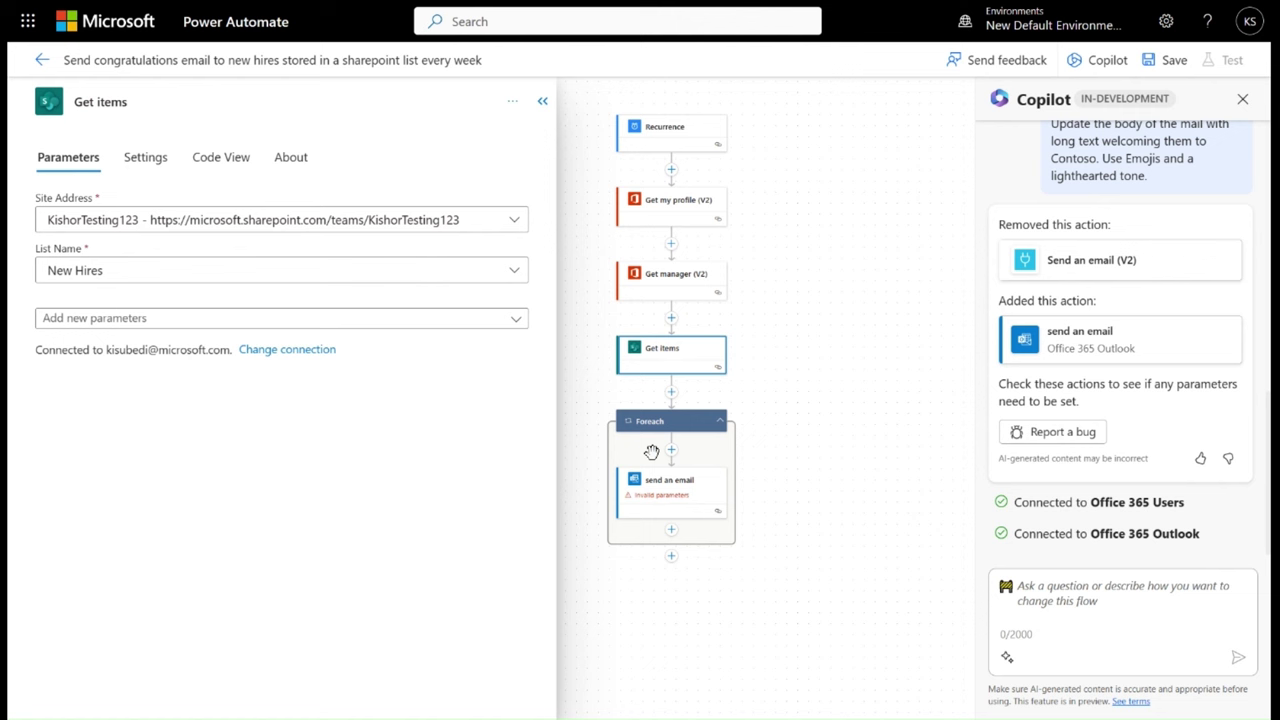
Step: Give the email subject 'Welcome' and send it to each item's Email, then save
left_click(670, 495)
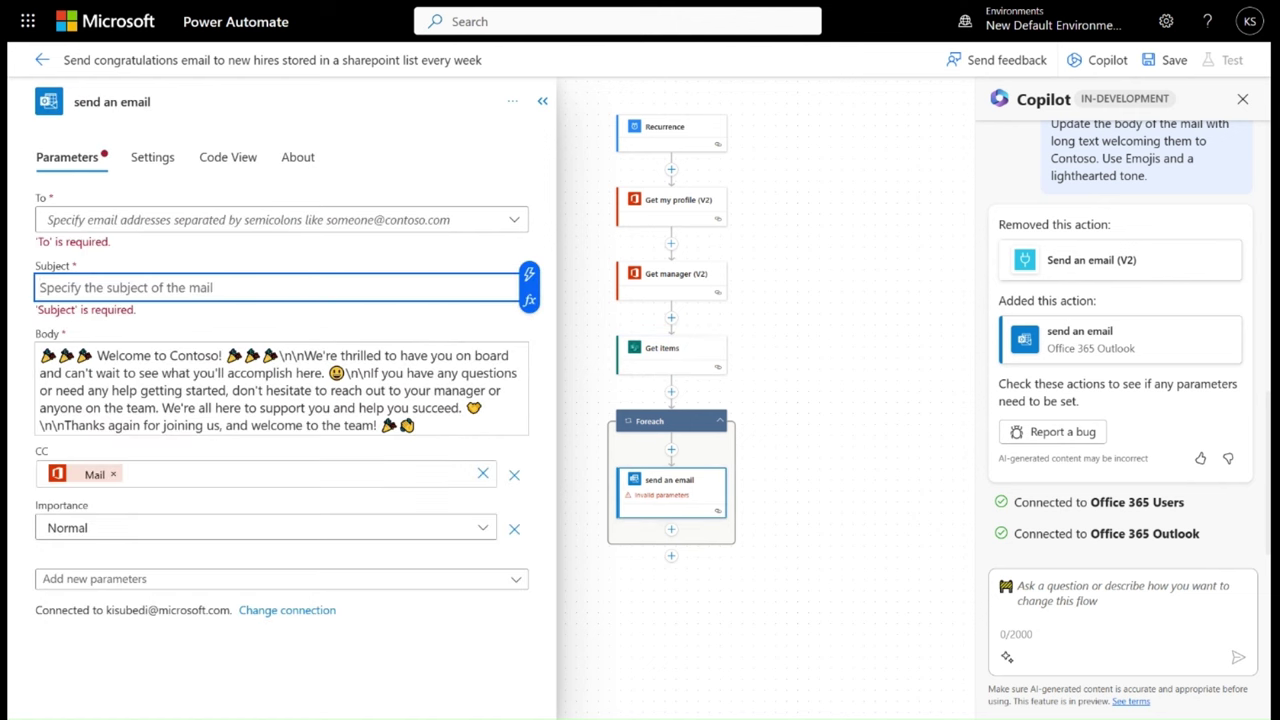
type("Welcome")
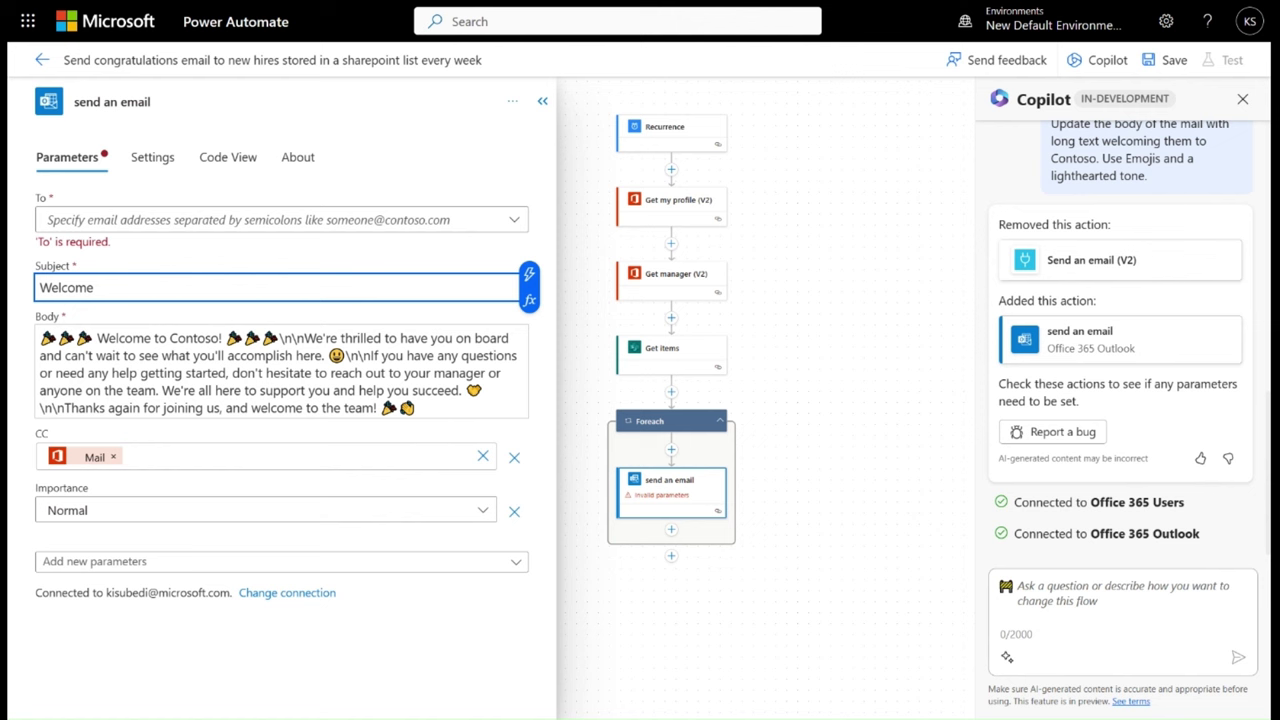
left_click(38, 224)
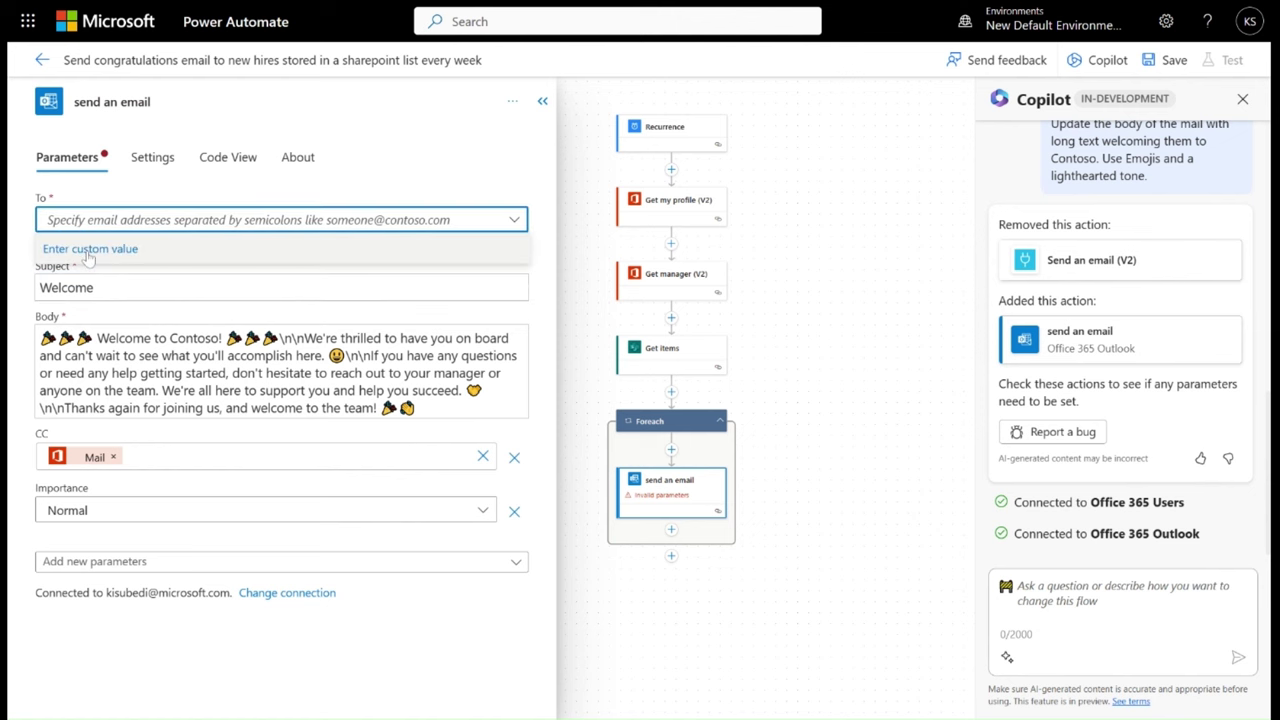
left_click(21, 207)
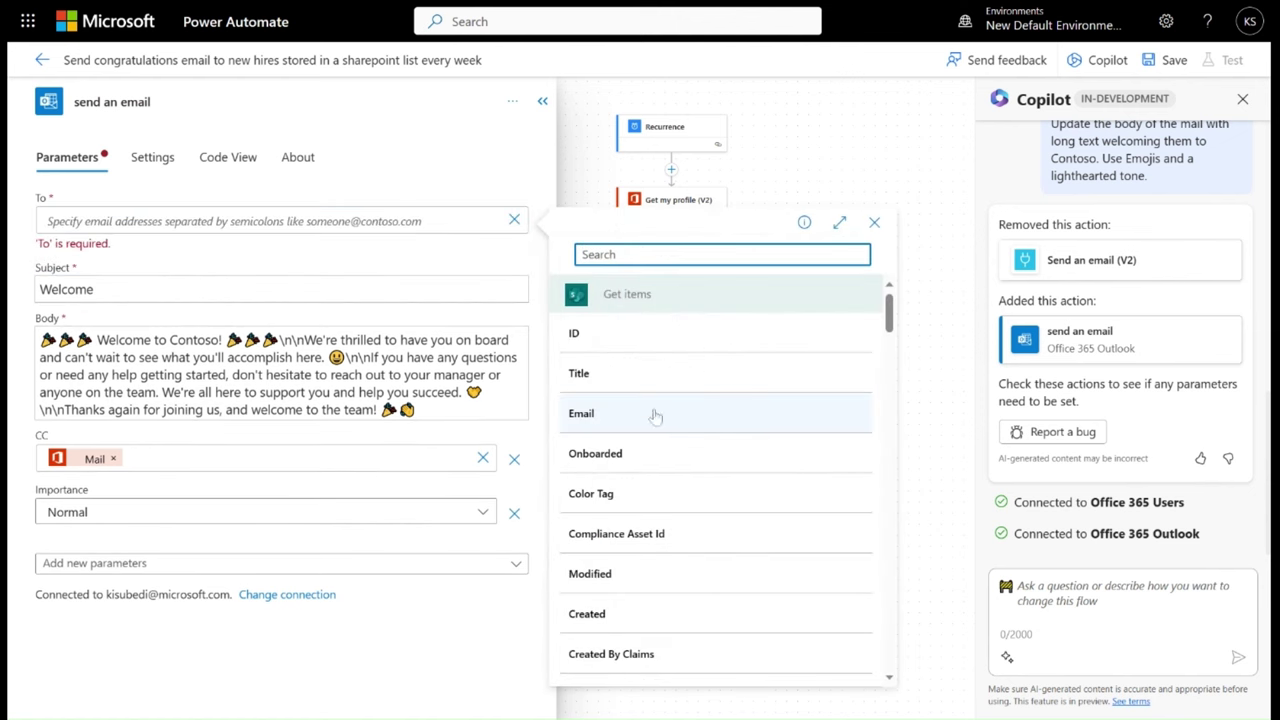
left_click(643, 412)
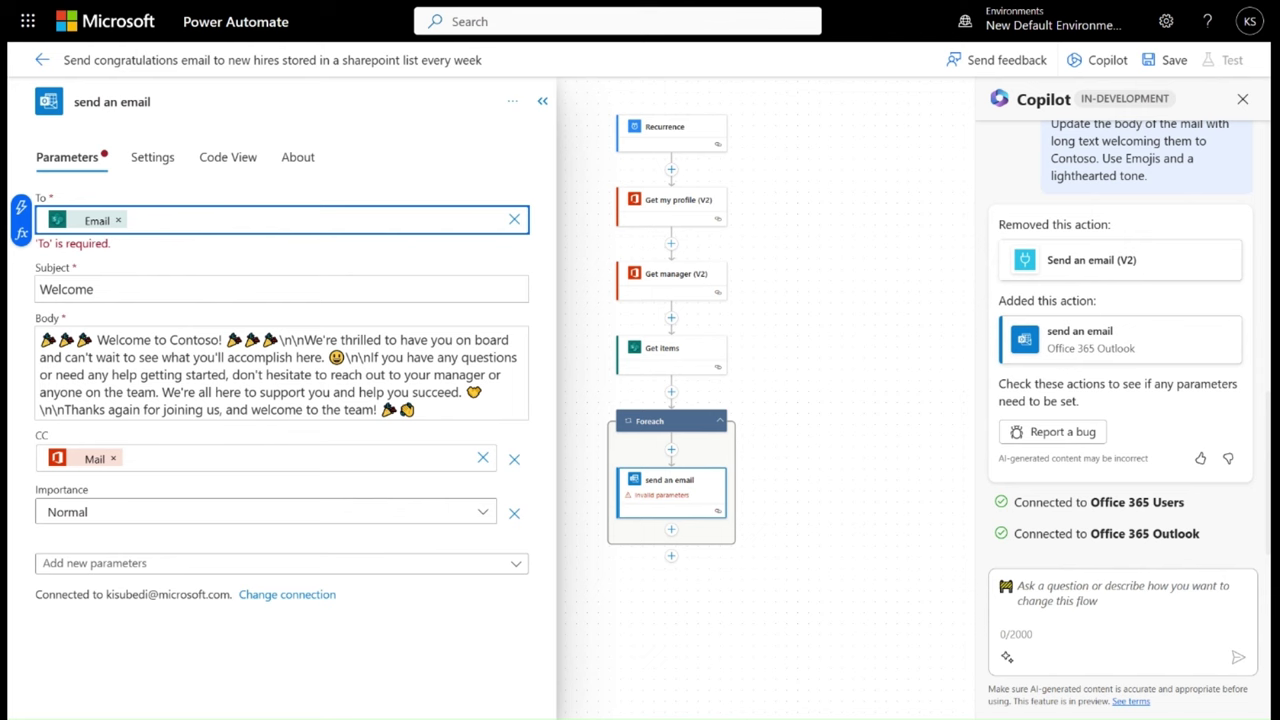
left_click(1167, 60)
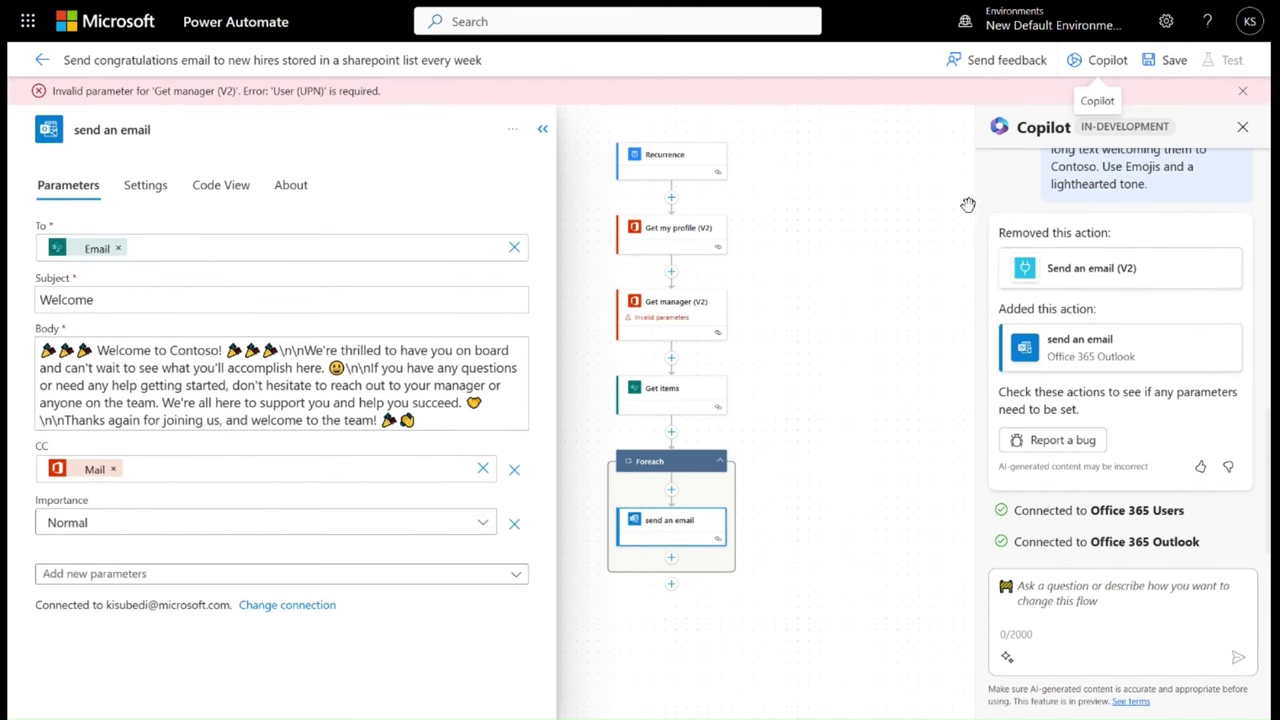
Step: Set Get manager's User (UPN) to the profile's Id to clear its invalid-parameter error
left_click(1242, 90)
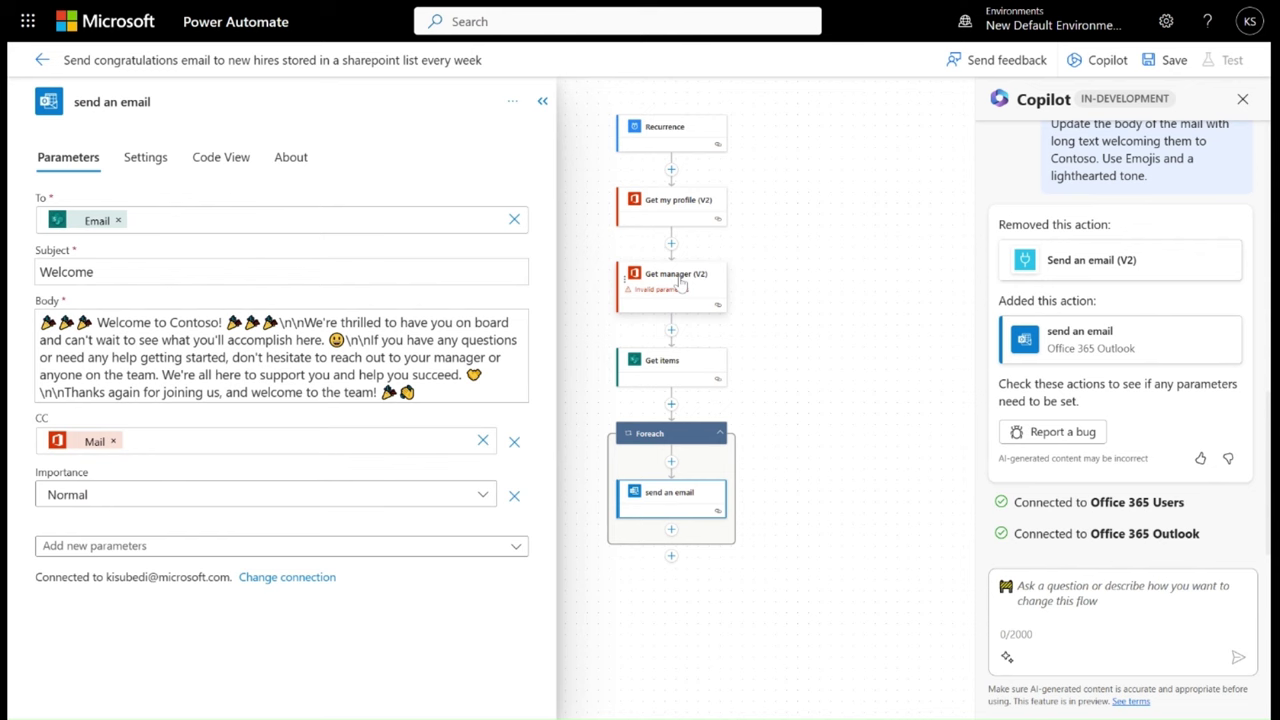
left_click(680, 285)
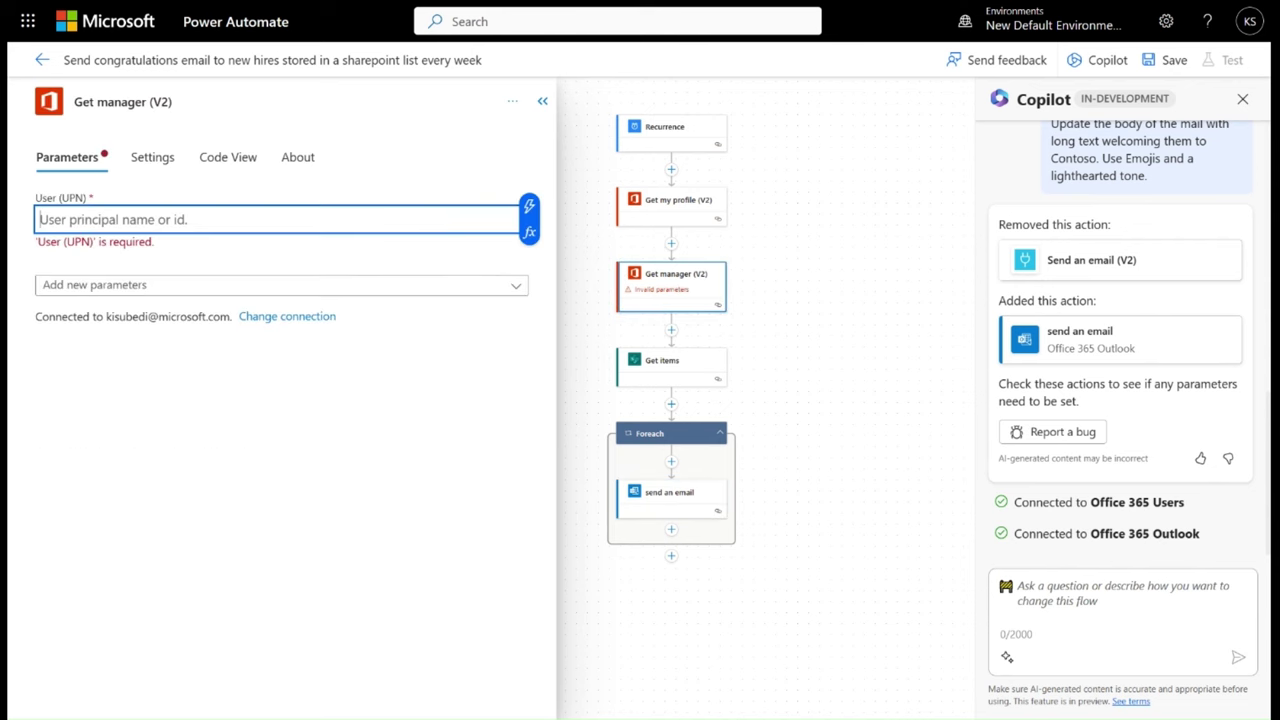
left_click(529, 206)
scroll(612, 515, "down", 2)
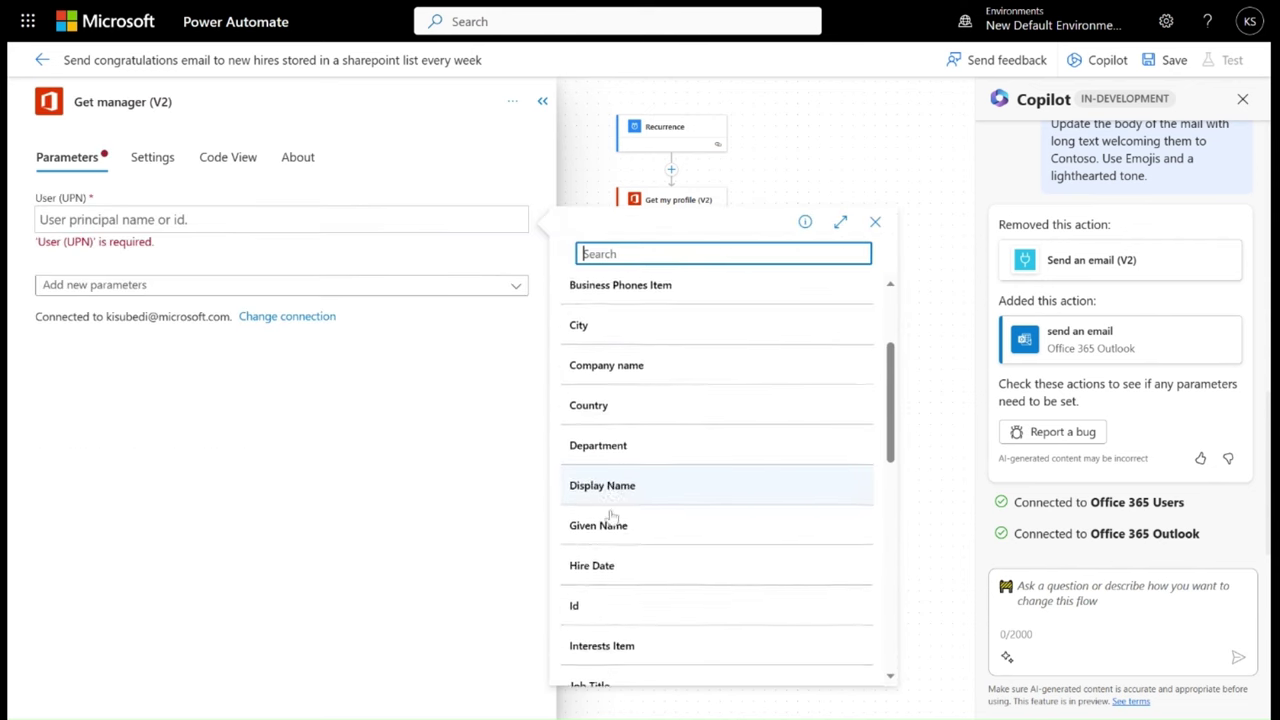
left_click(595, 666)
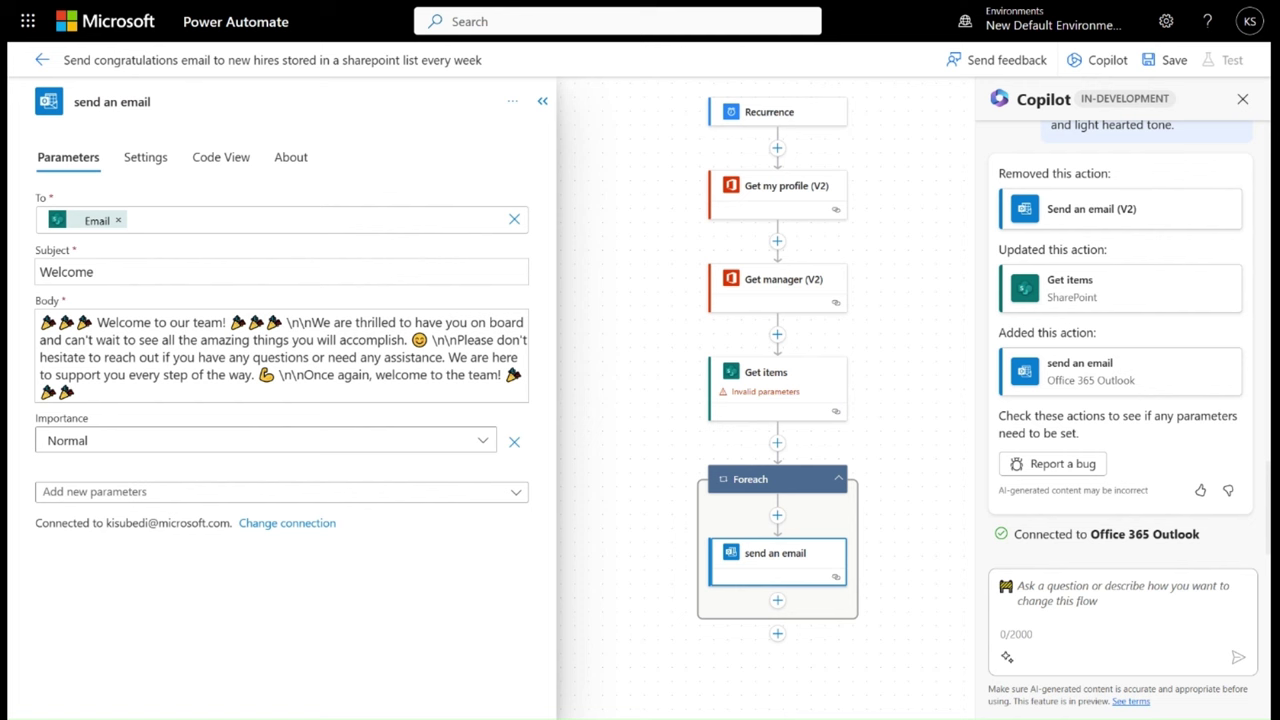
Step: Ask Copilot 'explain what my flow does'
type("ex")
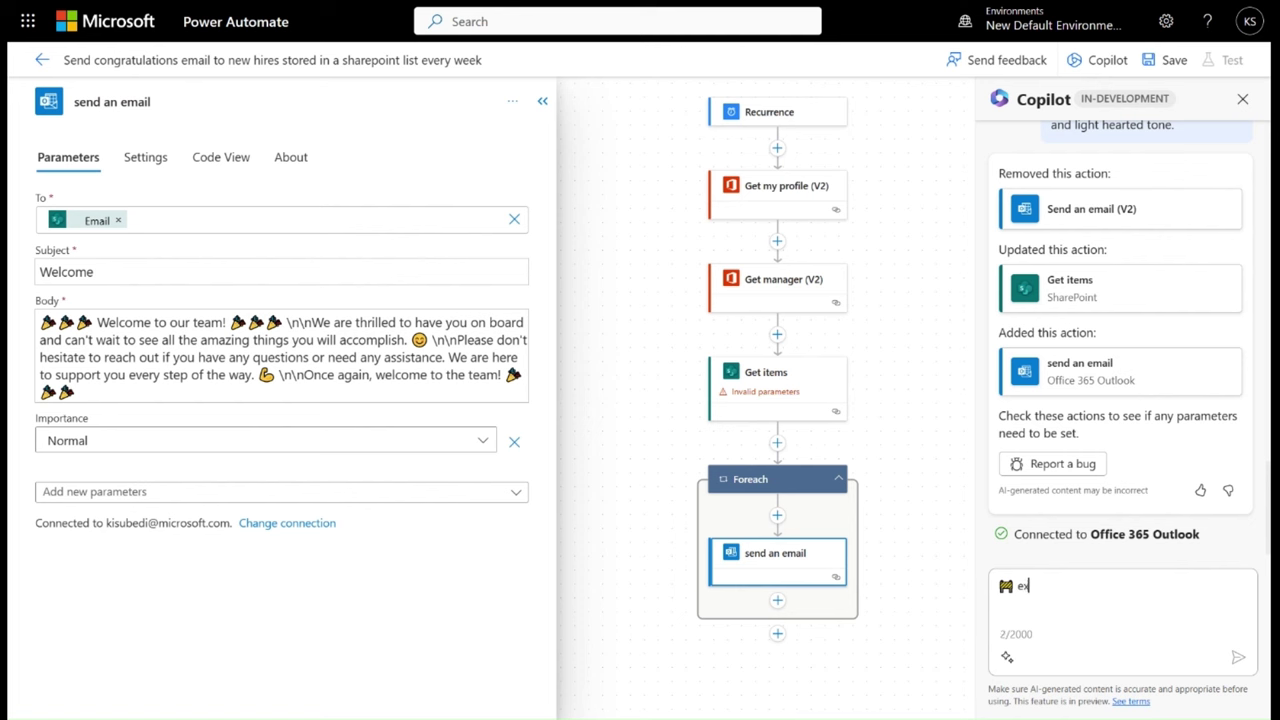
type("plain what ")
type("my flow does")
key("Return")
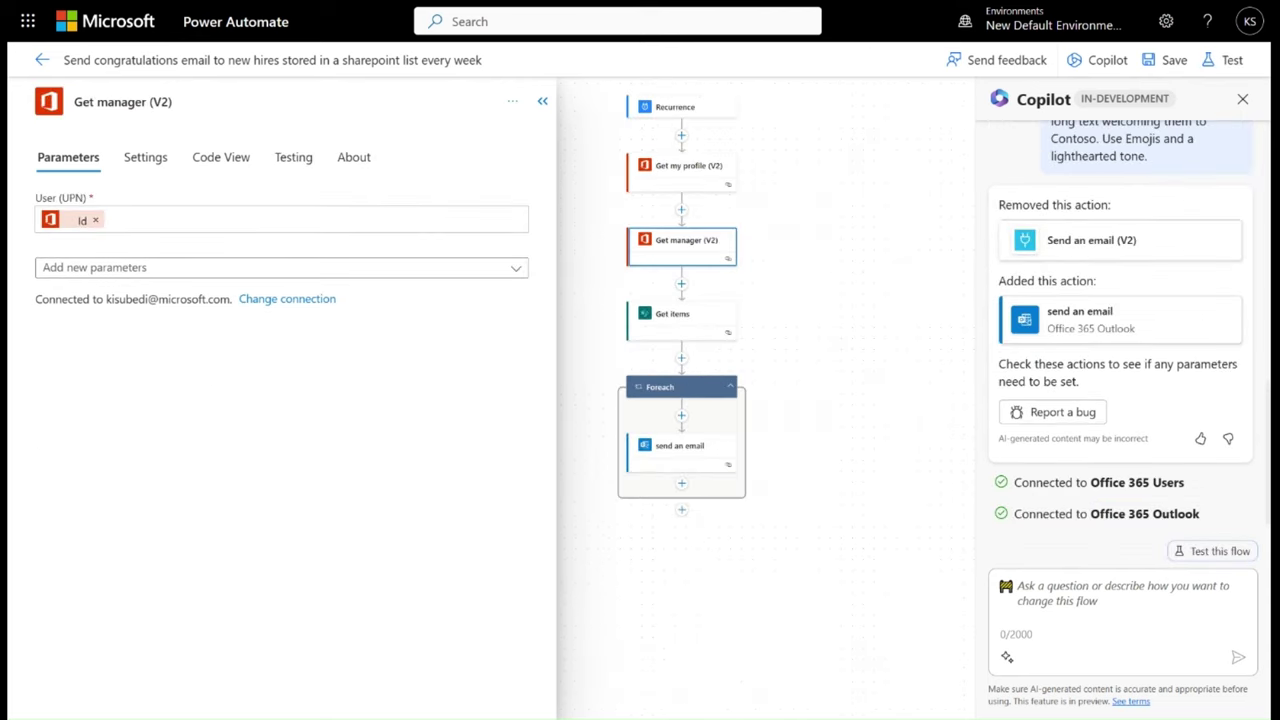
Step: Save the finished flow so it's ready to go
left_click(1168, 60)
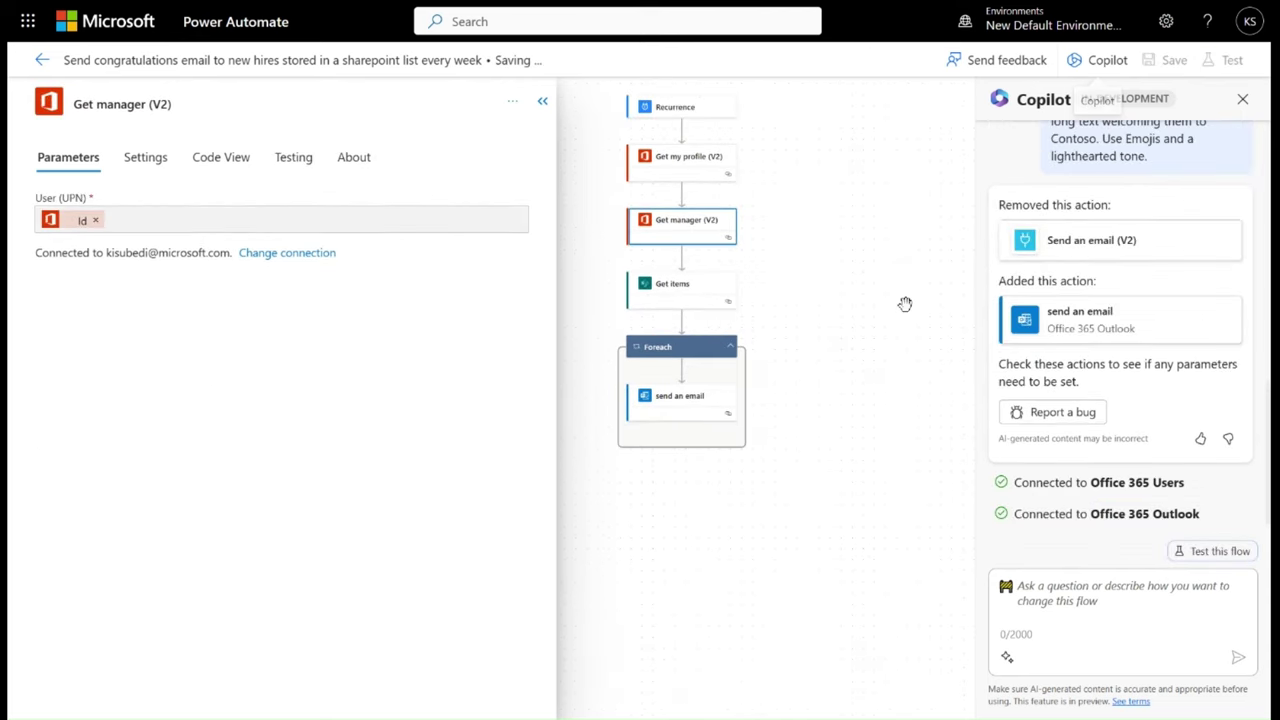